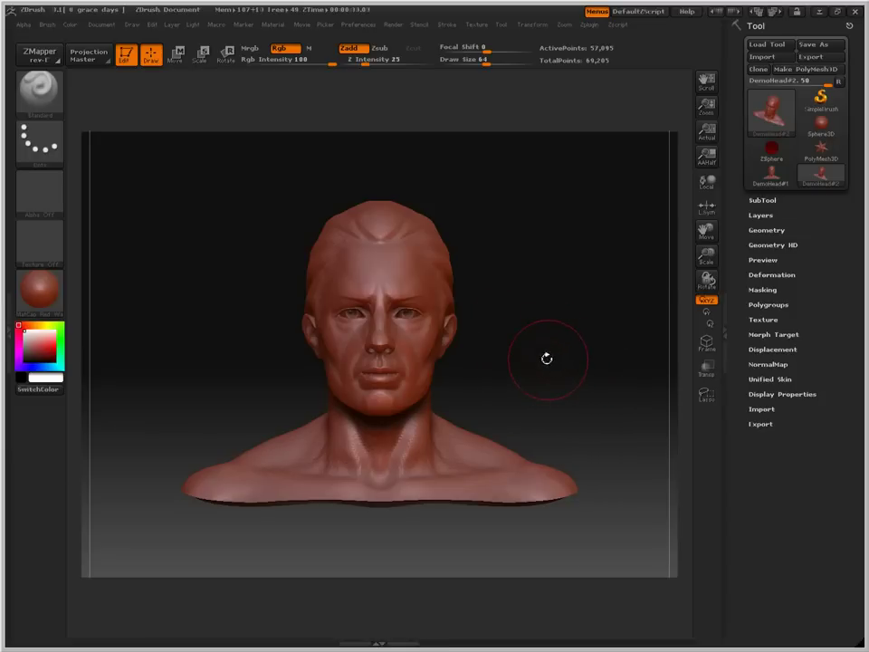
Orbit the DemoHead bust to inspect it from the side, tilted forward and another angle.
mouse_move(549, 359)
left_mouse_down()
mouse_move(513, 362)
mouse_move(600, 439)
left_mouse_up()
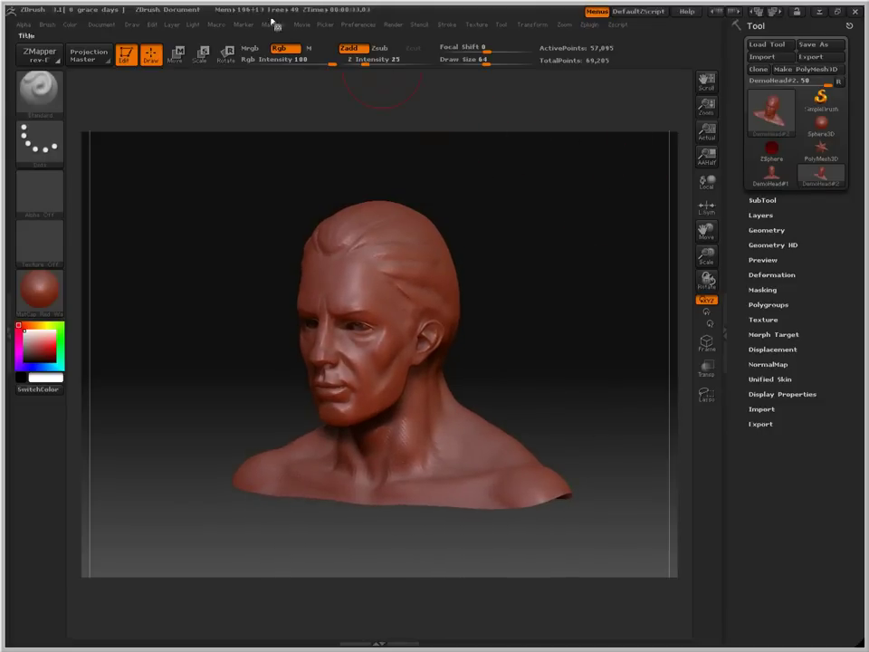
left_click_drag(640, 481, 634, 492)
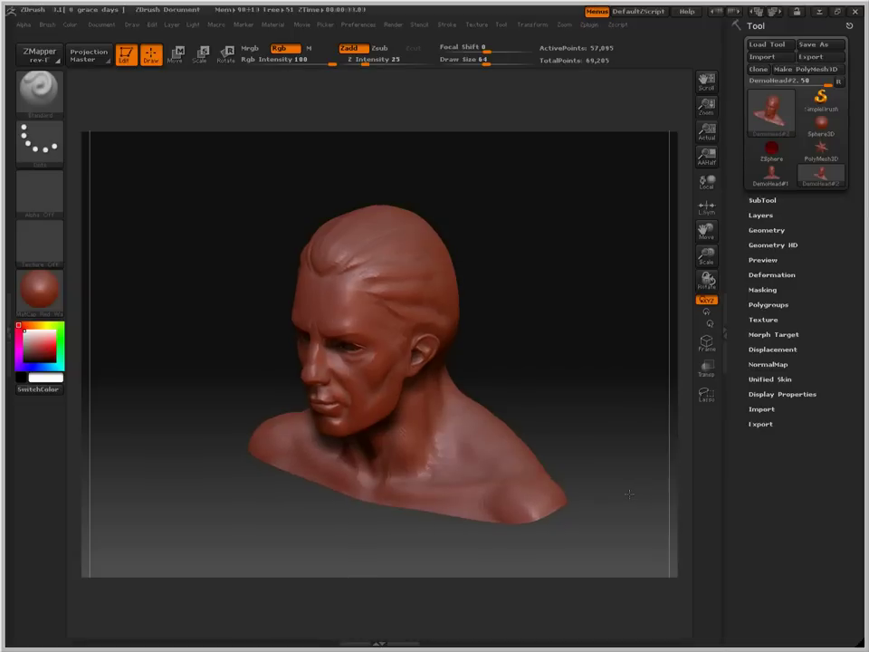
mouse_move(271, 489)
left_mouse_down()
mouse_move(245, 486)
mouse_move(277, 515)
mouse_move(582, 299)
mouse_move(524, 310)
left_mouse_up()
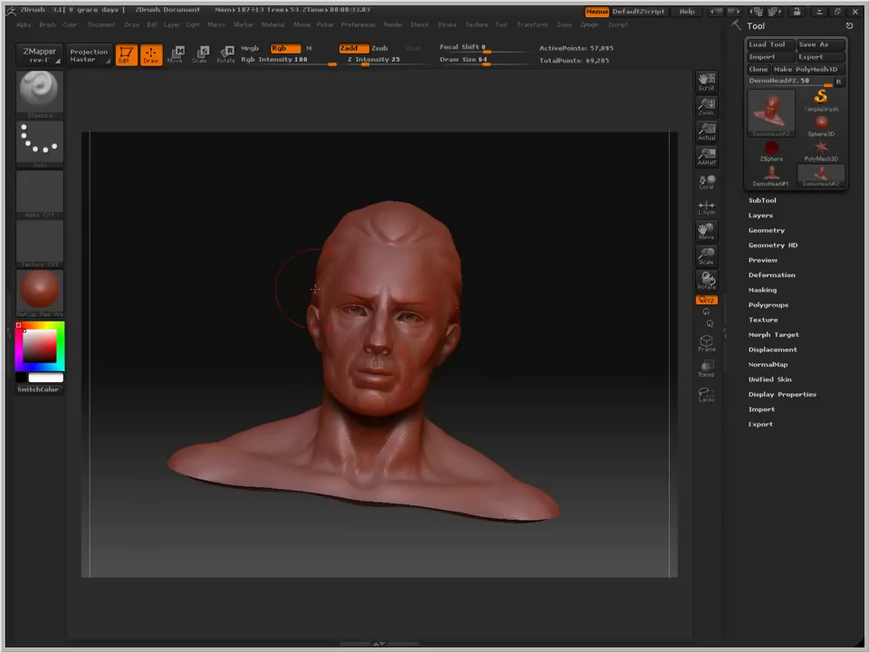
Set the brush Draw Size to 24 and bring the bust back to a front view.
key("space")
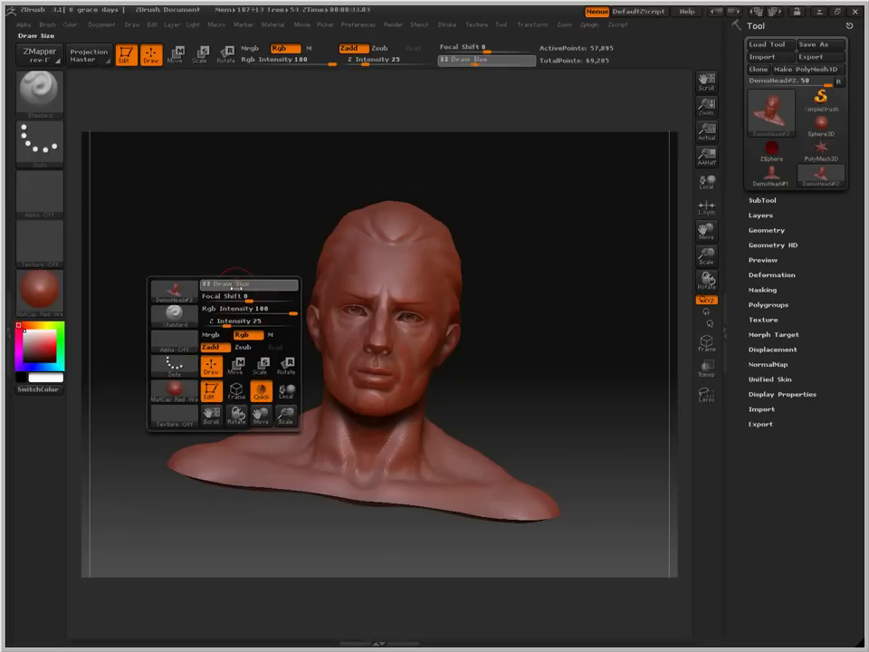
left_click_drag(241, 288, 232, 288)
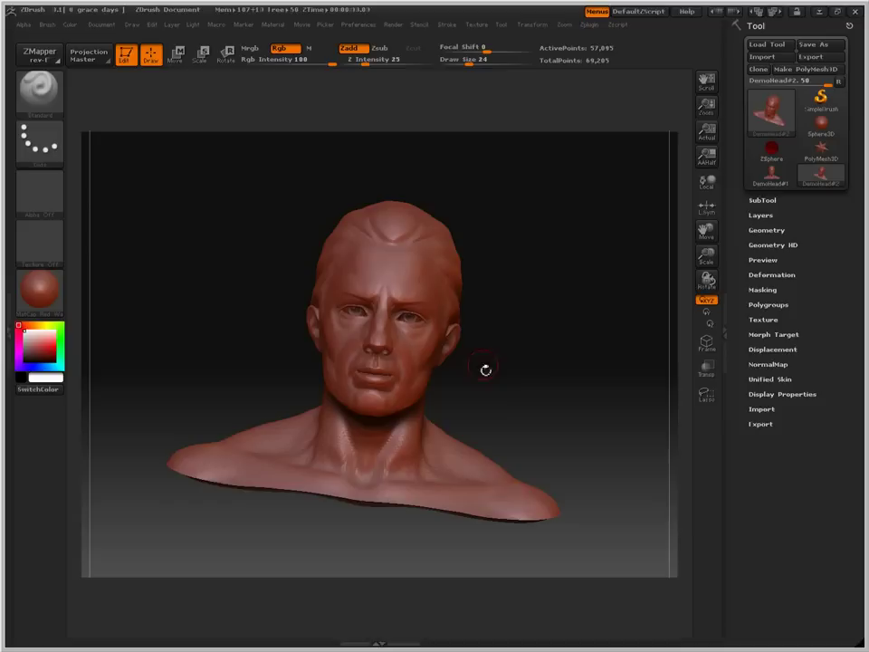
left_click_drag(630, 233, 227, 477)
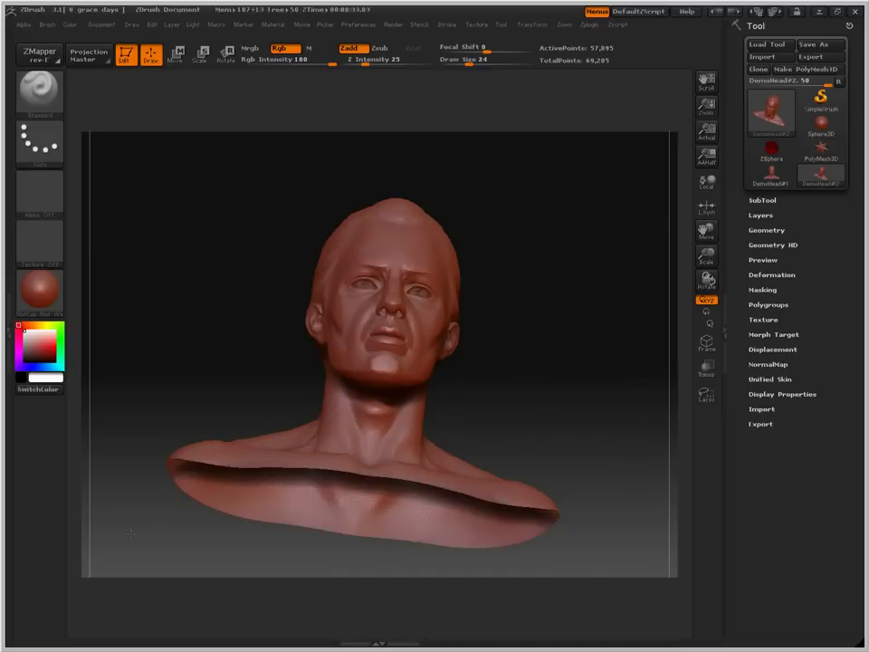
left_click_drag(132, 534, 134, 564)
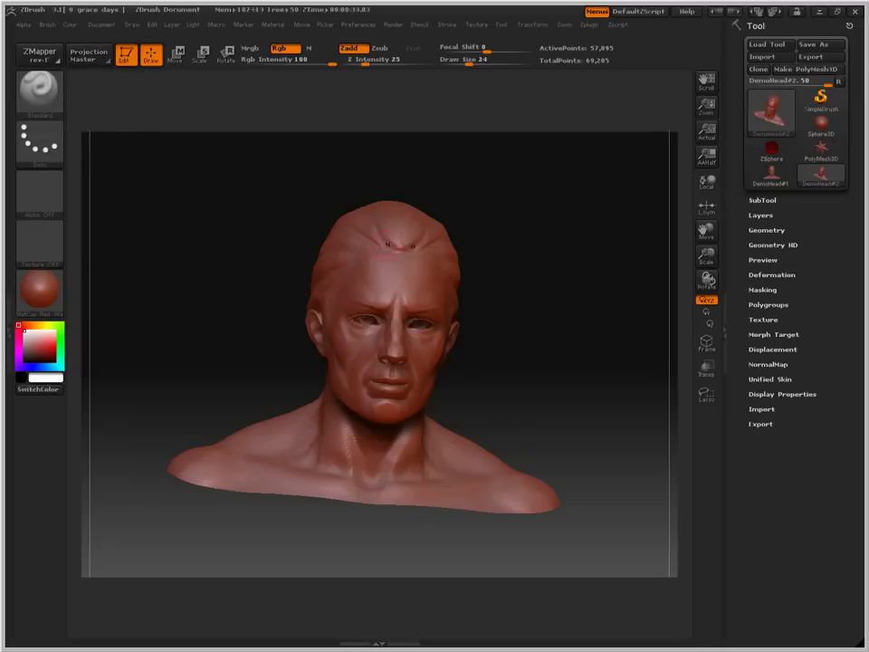
Sculpt wrinkle grooves across the forehead and smoothed streaks on the left cheek.
left_click_drag(388, 242, 342, 296)
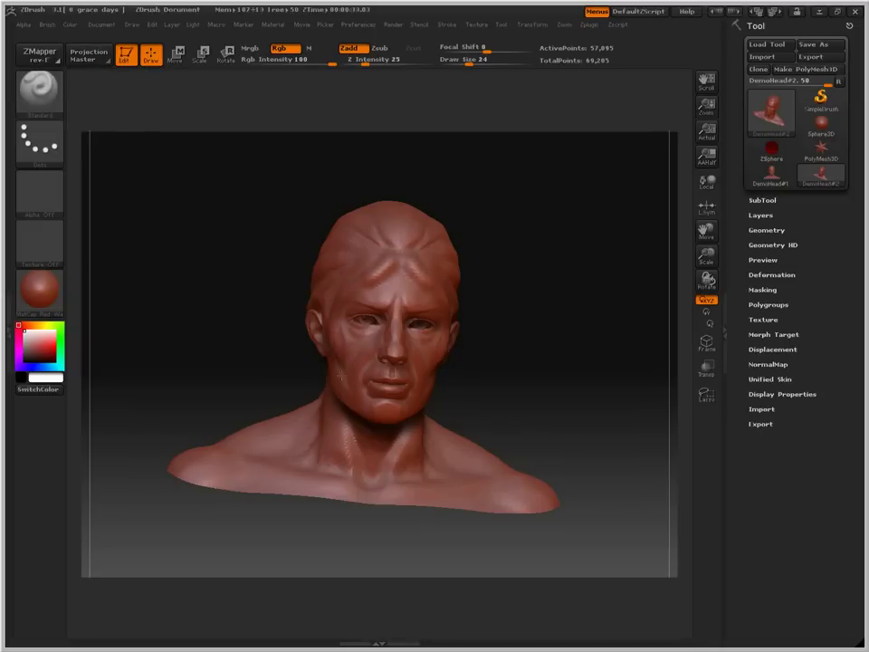
mouse_move(358, 356)
left_mouse_down()
mouse_move(367, 380)
mouse_move(332, 377)
left_mouse_up()
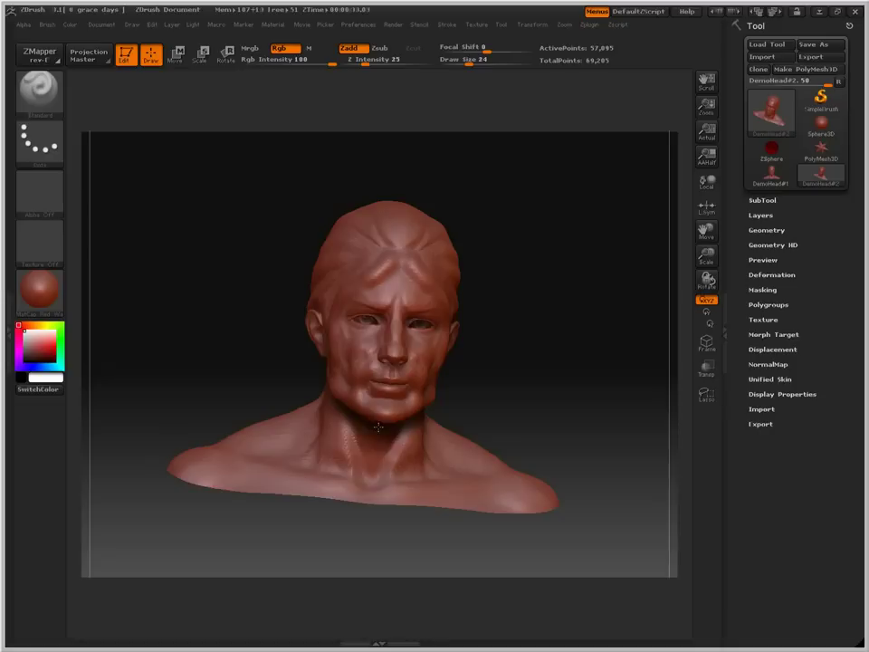
left_click_drag(316, 407, 352, 369, "shift")
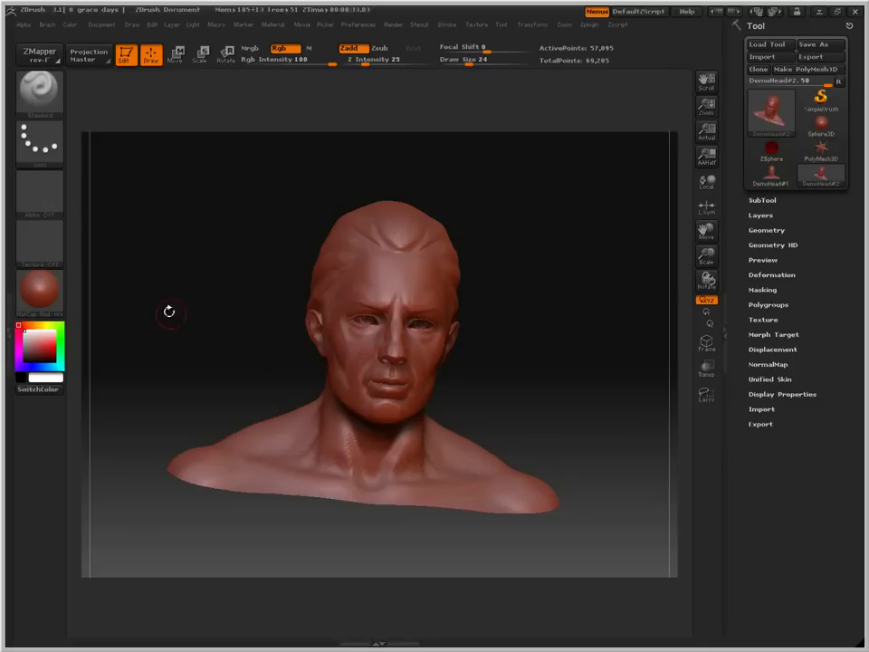
left_click(41, 100)
mouse_move(178, 237)
left_mouse_down()
mouse_move(169, 242)
mouse_move(511, 256)
mouse_move(548, 231)
left_mouse_up()
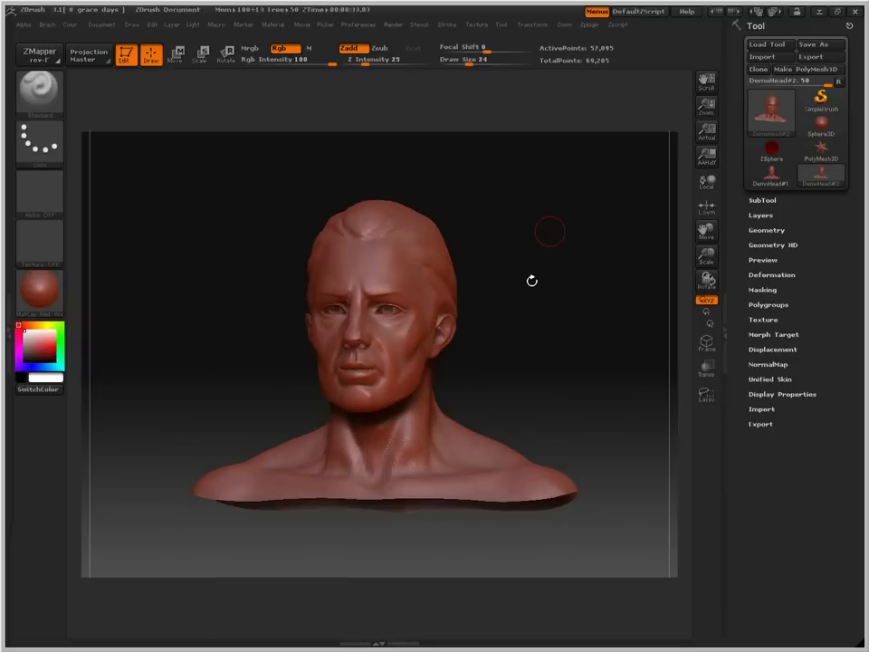
left_click_drag(532, 280, 530, 281)
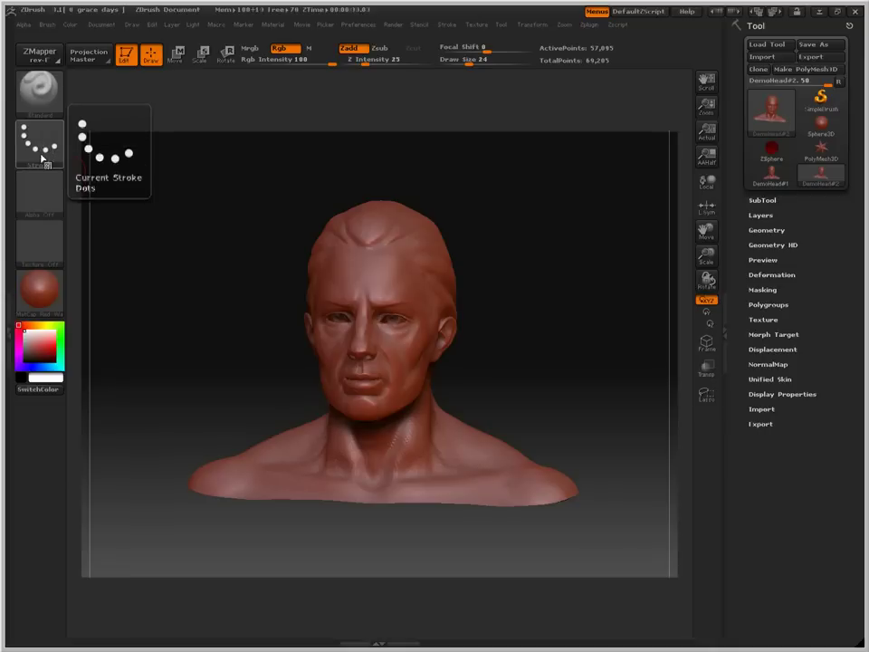
Look through the stroke type choices in the Stroke popup.
left_click(39, 143)
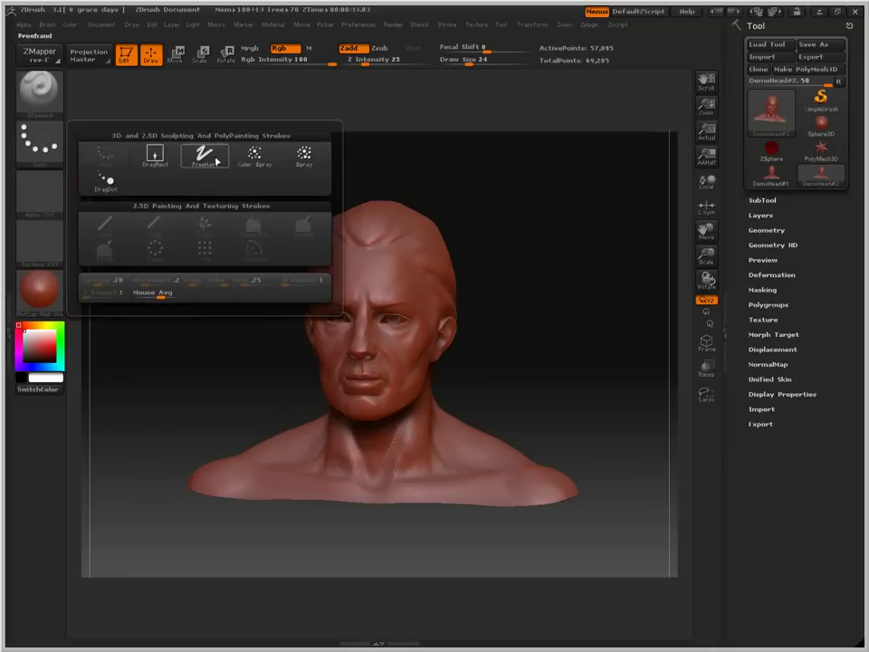
left_click(18, 145)
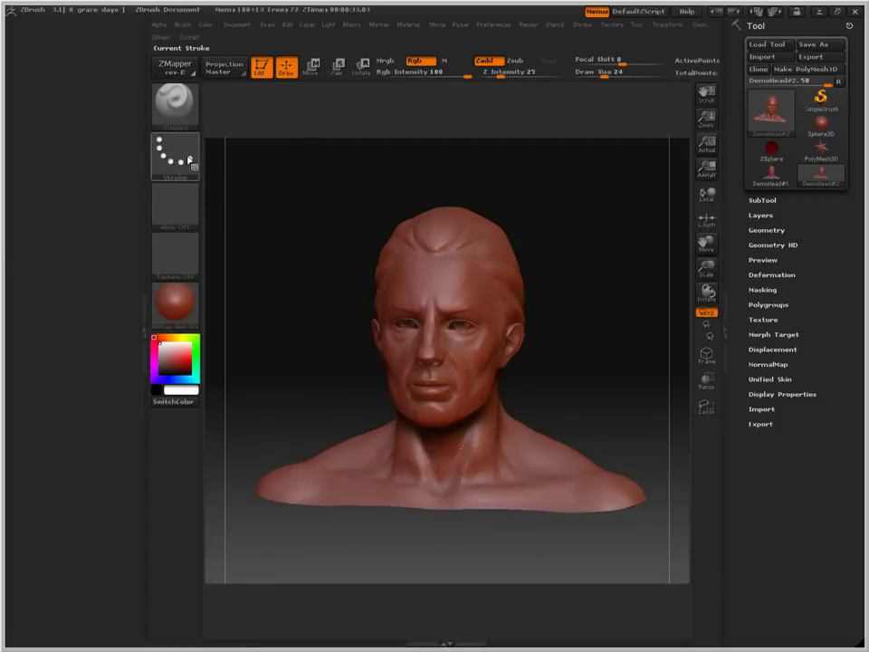
left_click(3, 191)
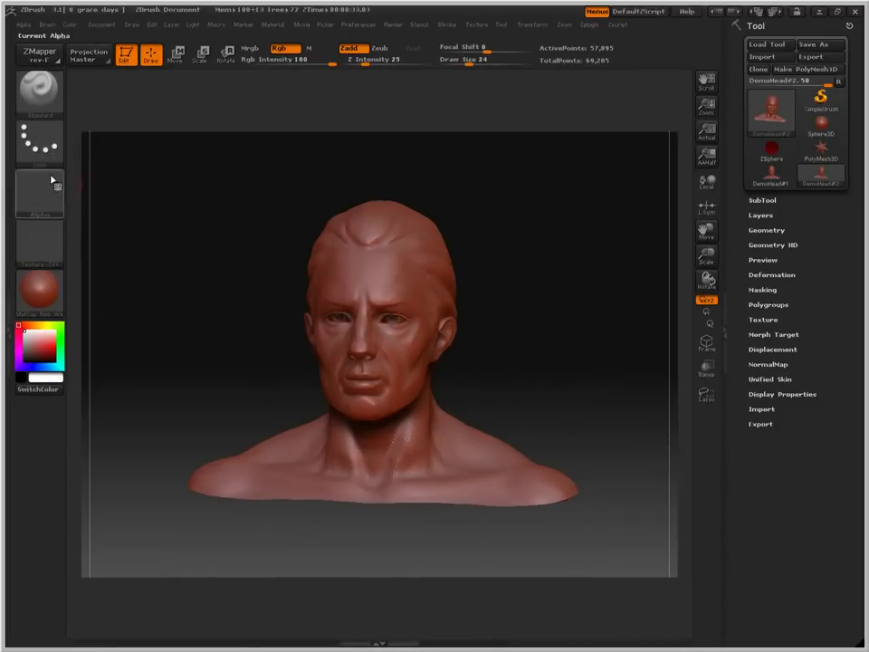
left_click(39, 143)
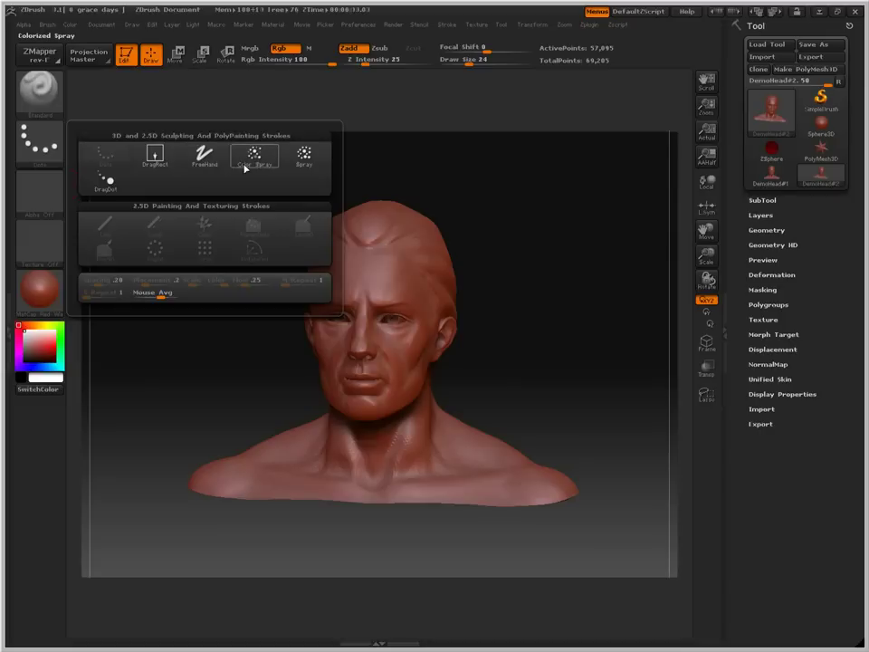
left_click(39, 143)
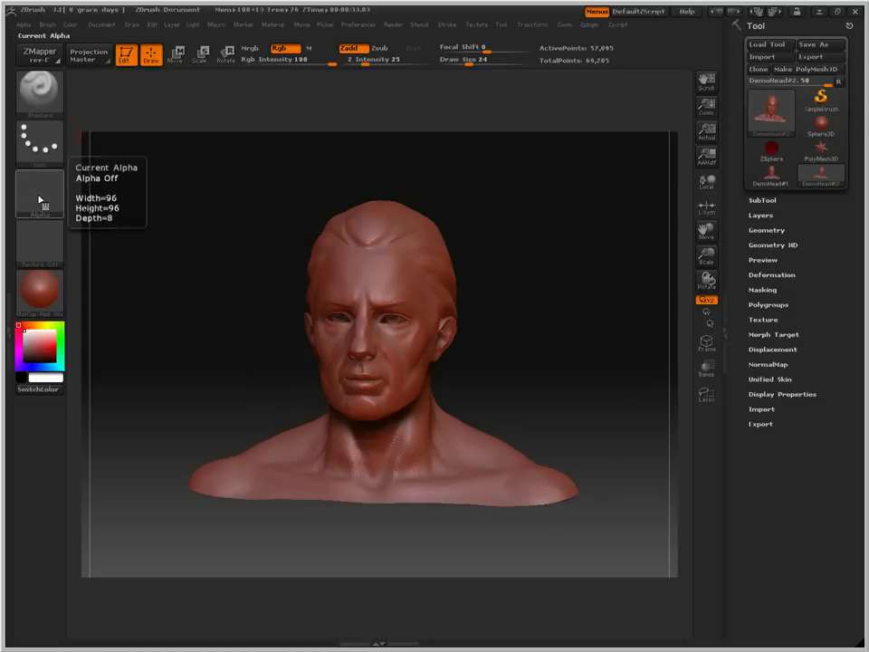
left_click(36, 193)
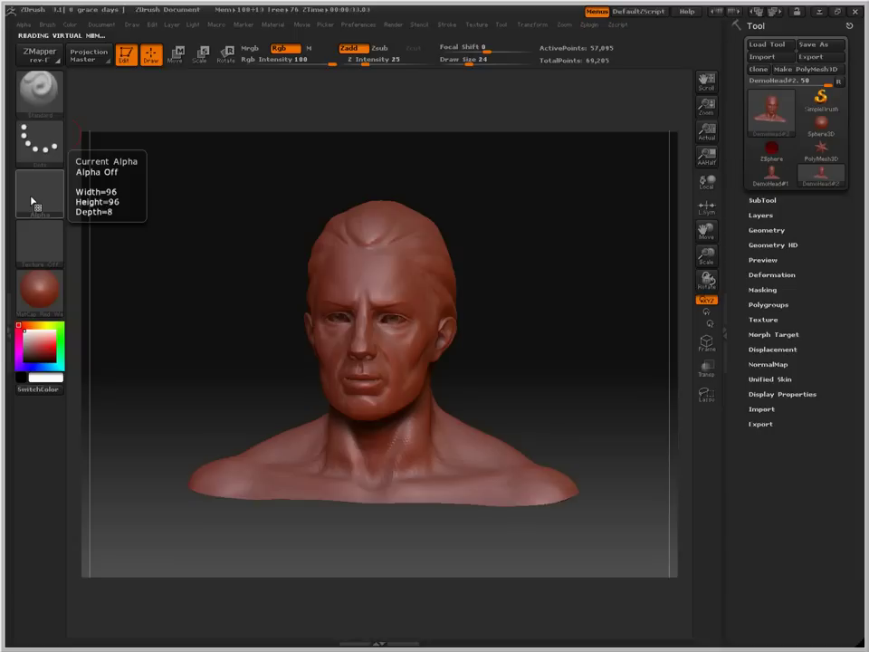
Sculpt test bumps on the forehead and neck muscle forms below the jaw.
left_click_drag(289, 217, 277, 197)
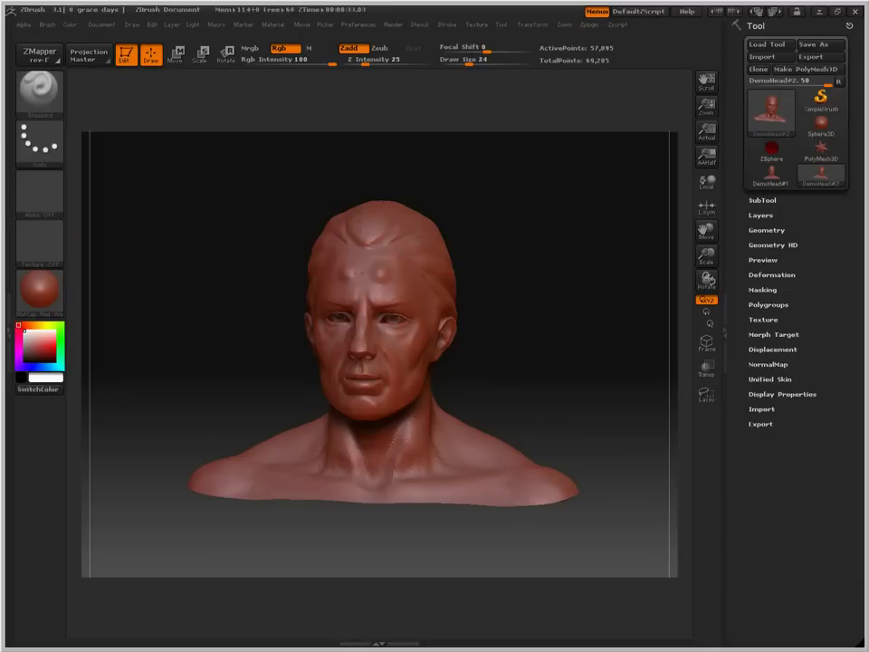
left_click_drag(344, 272, 394, 290, "shift")
left_click_drag(398, 425, 378, 442)
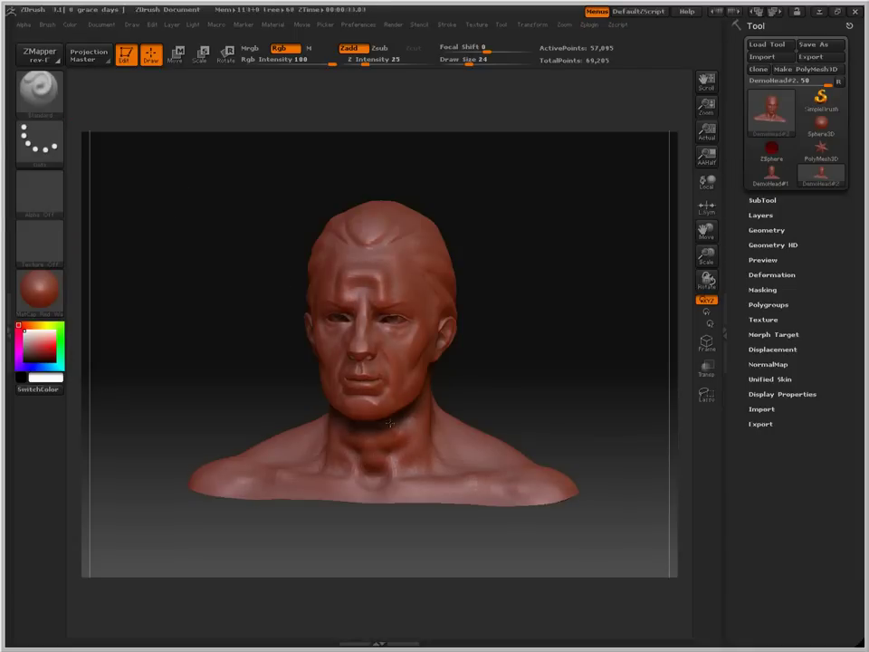
mouse_move(377, 442)
left_mouse_down()
mouse_move(358, 425)
mouse_move(363, 458)
left_mouse_up()
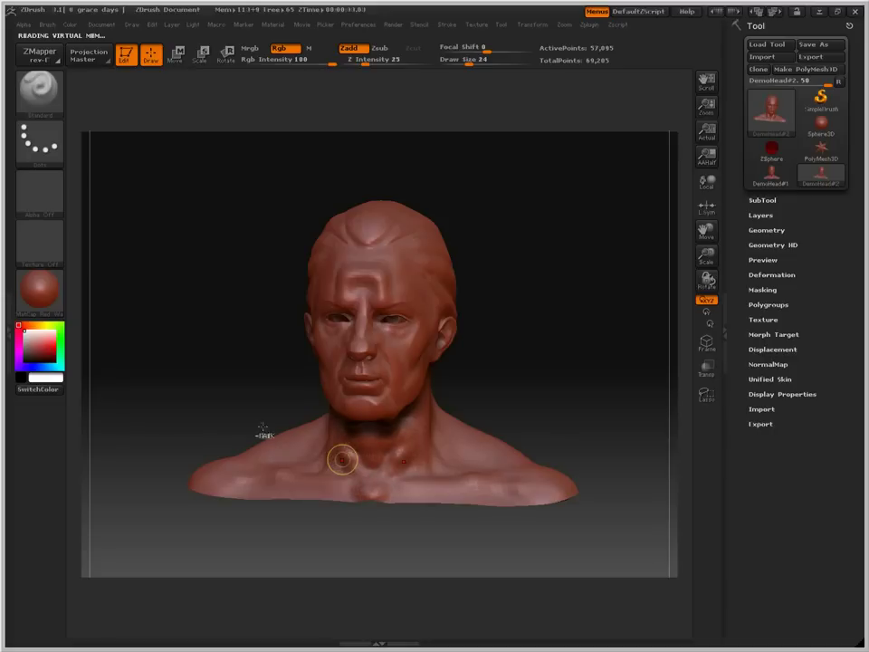
Undo the neck sculpting and bring up the Startup Alphas grid.
key("ctrl+z")
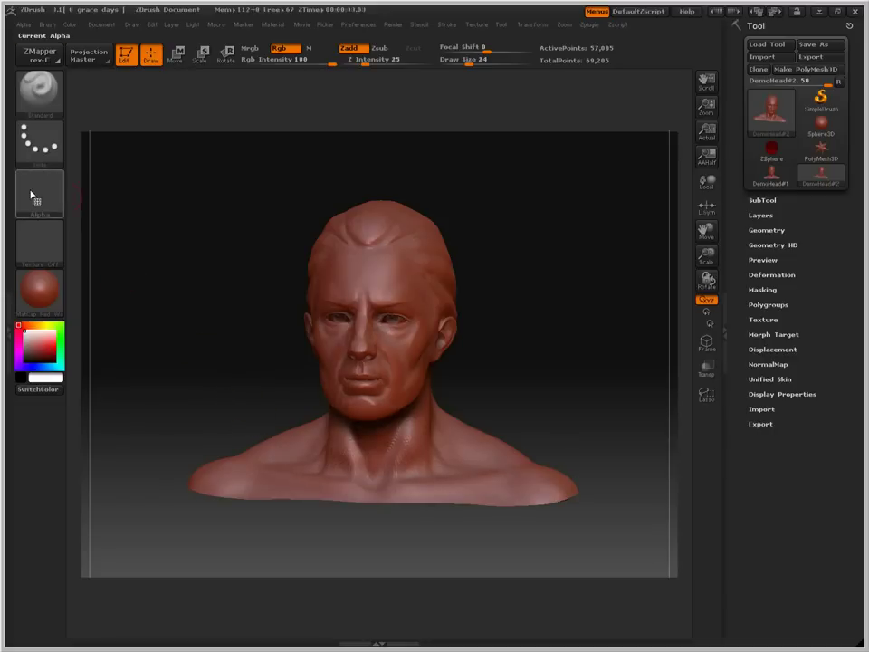
left_click(35, 195)
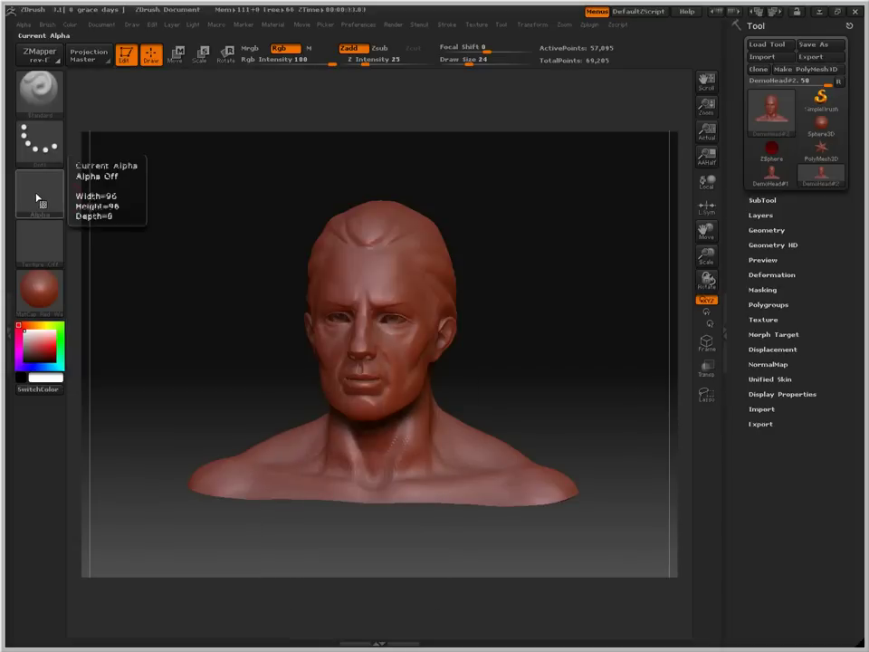
left_click(36, 191)
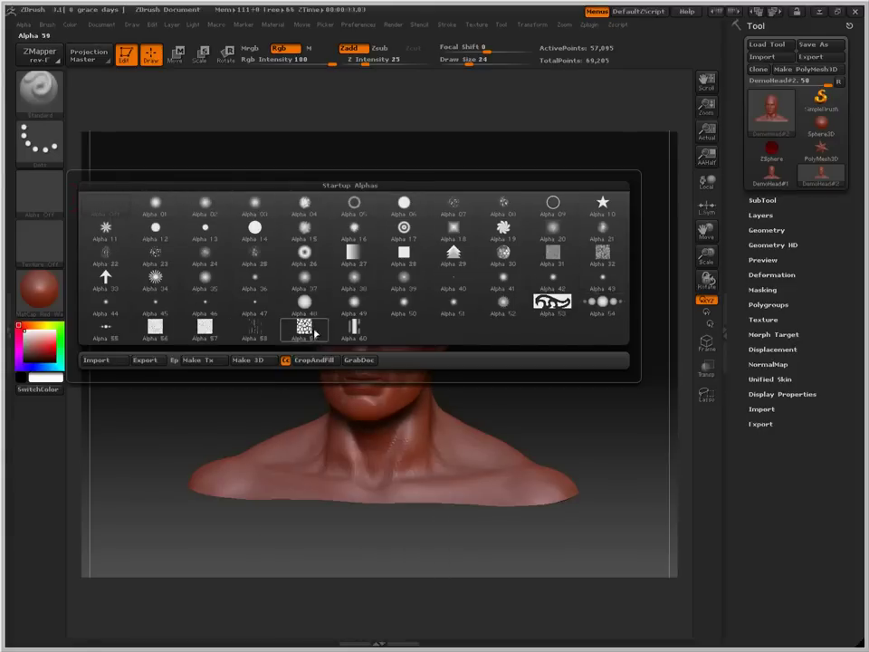
mouse_move(254, 331)
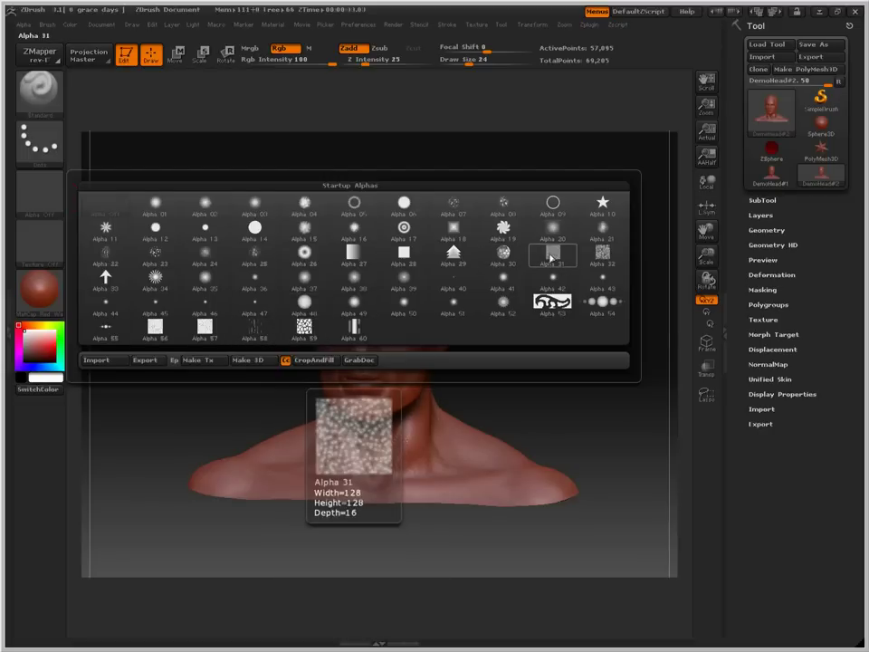
With Alpha 58 at brush size 18, texture the forehead, neck front and under-eye areas.
left_click(251, 333)
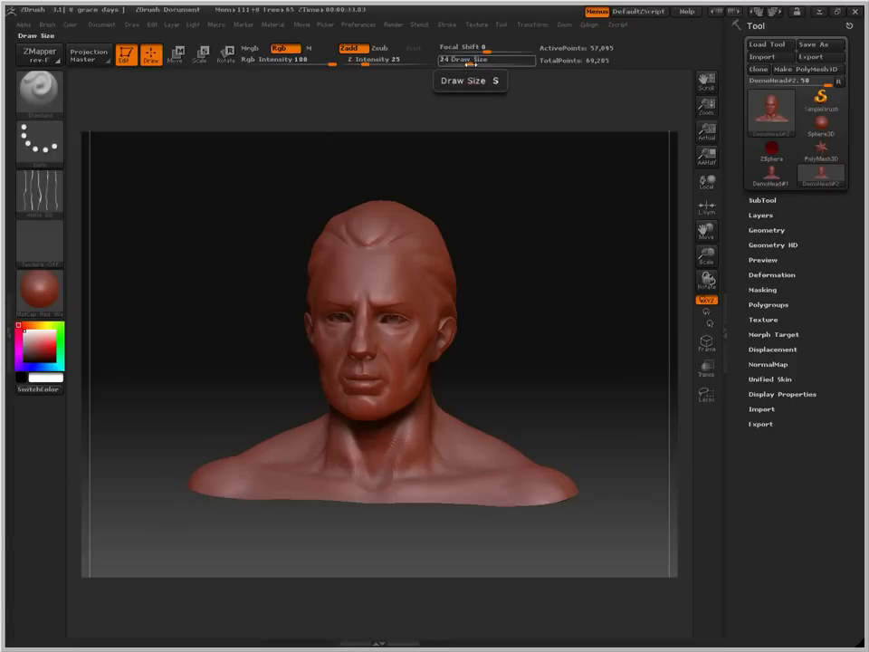
left_click_drag(470, 64, 474, 65)
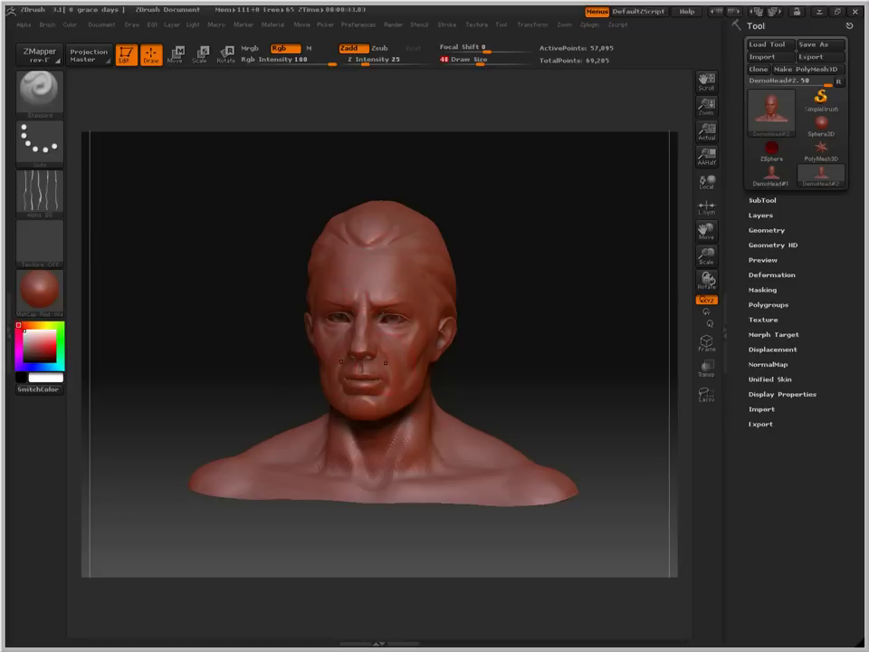
mouse_move(364, 265)
left_mouse_down()
mouse_move(422, 300)
mouse_move(412, 405)
left_mouse_up()
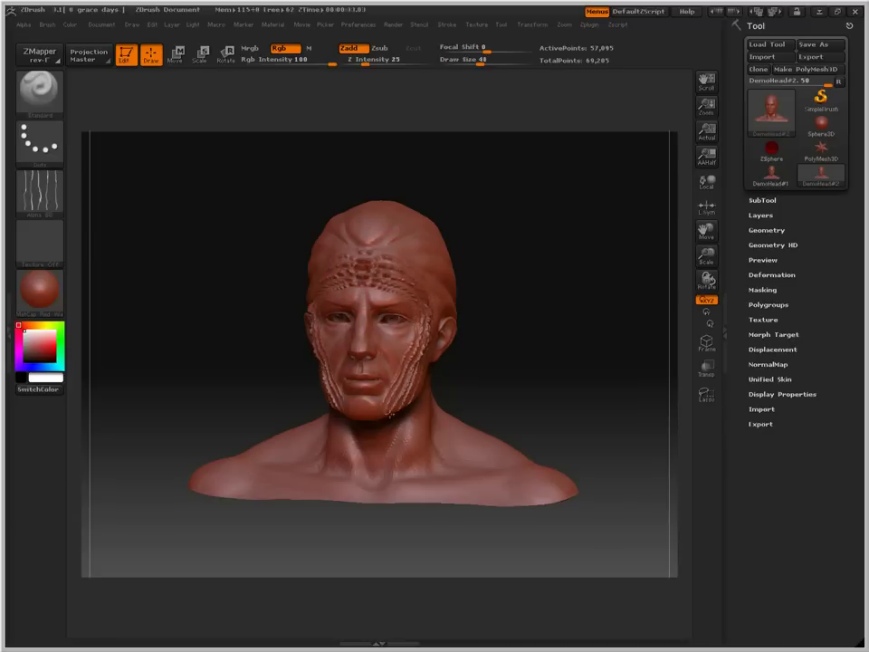
left_click_drag(373, 476, 373, 425)
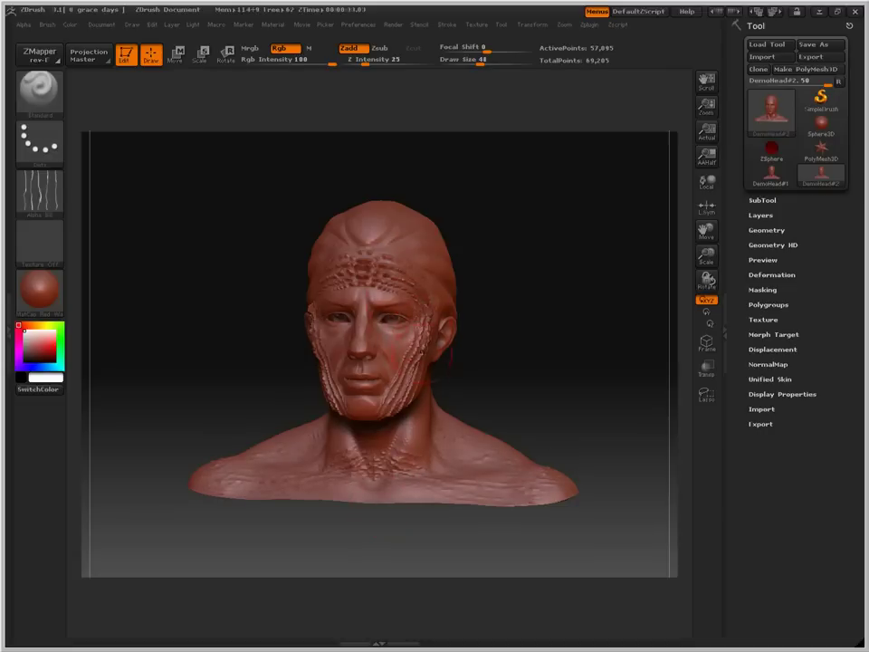
left_click_drag(399, 313, 400, 358)
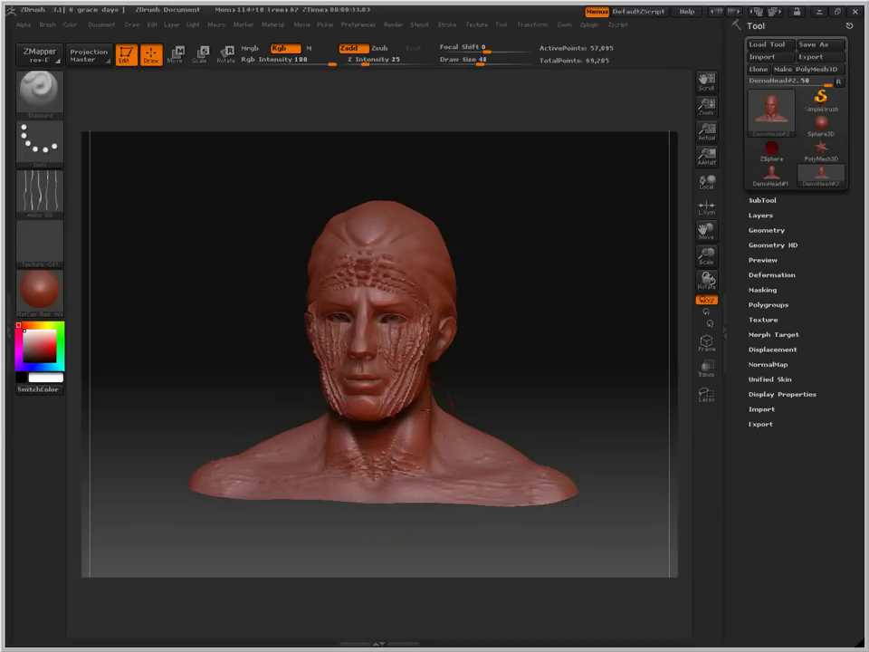
Undo the texture strokes and set Z Intensity to 8.
key("ctrl+z")
key("ctrl+z")
key("ctrl+z")
key("ctrl+z")
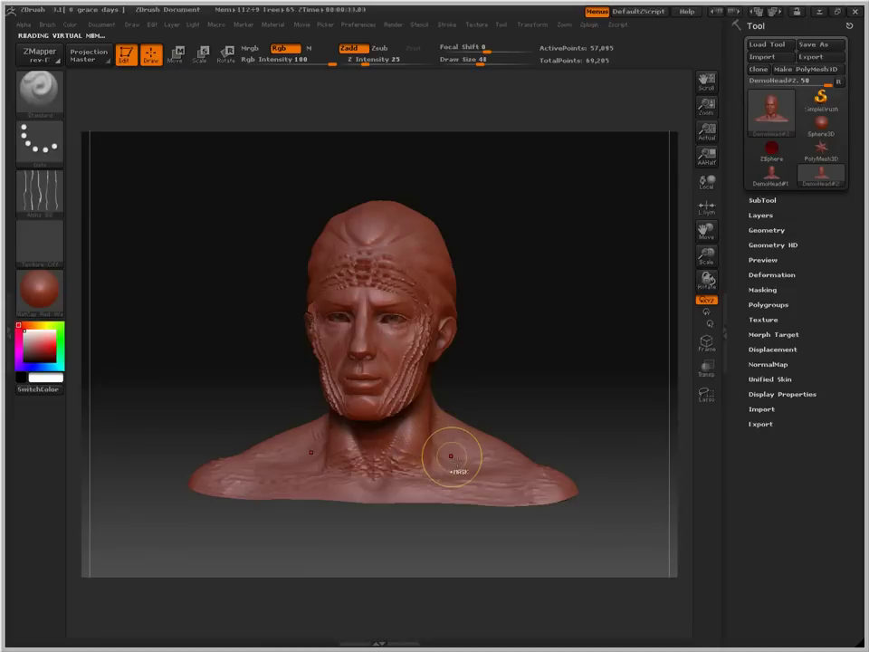
key("ctrl+z")
key("ctrl+z")
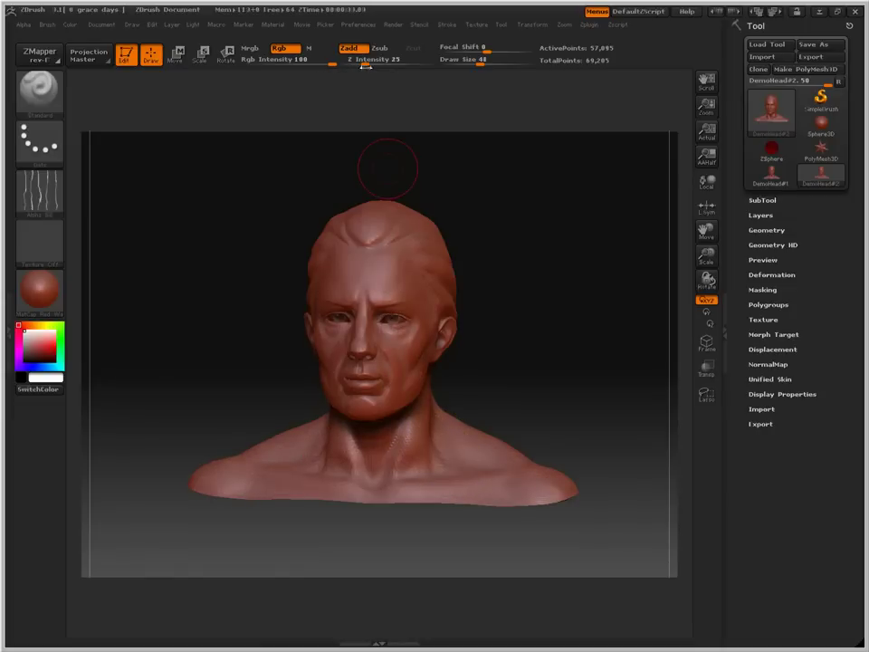
left_click(364, 64)
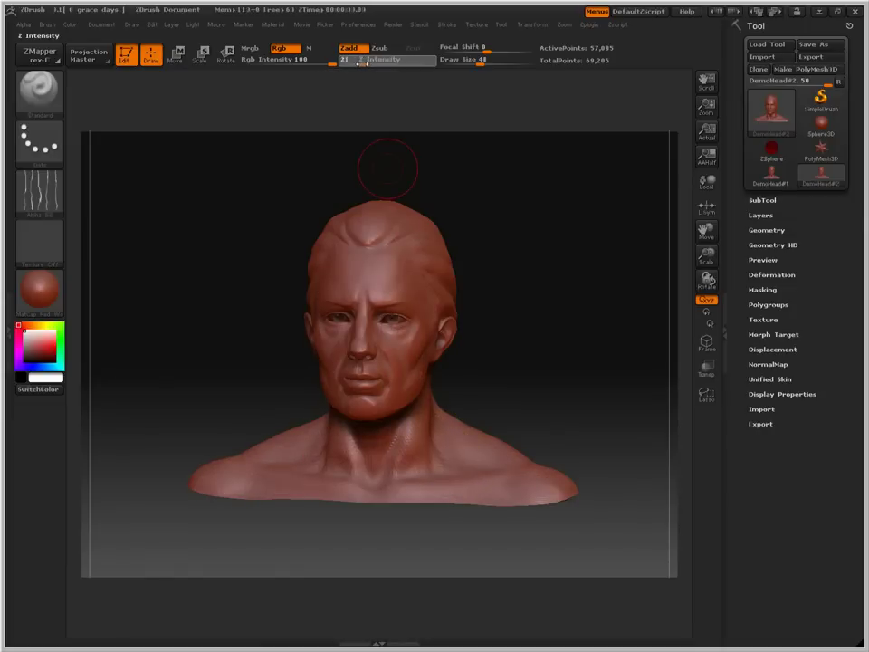
type("8")
key("Return")
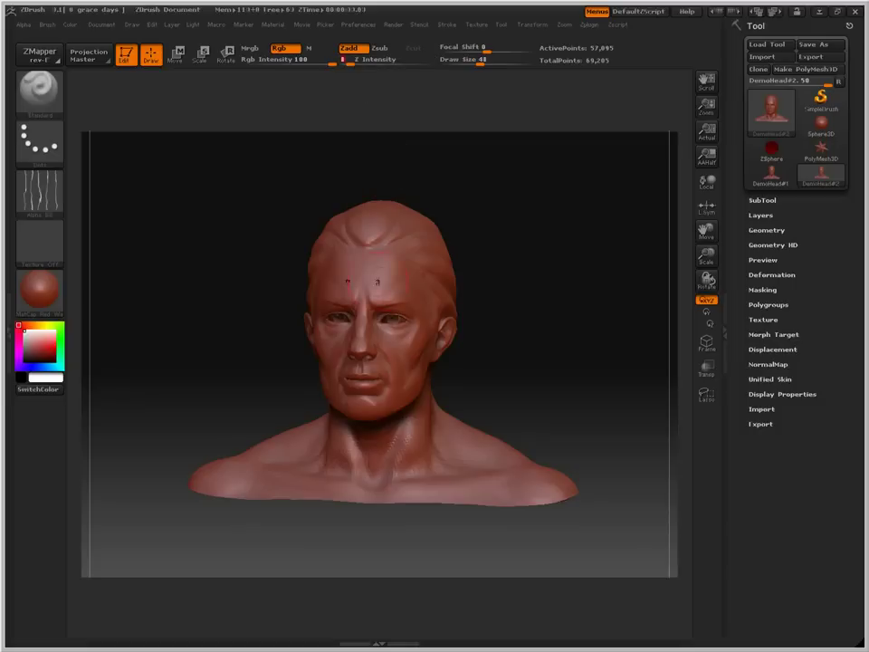
key("Return")
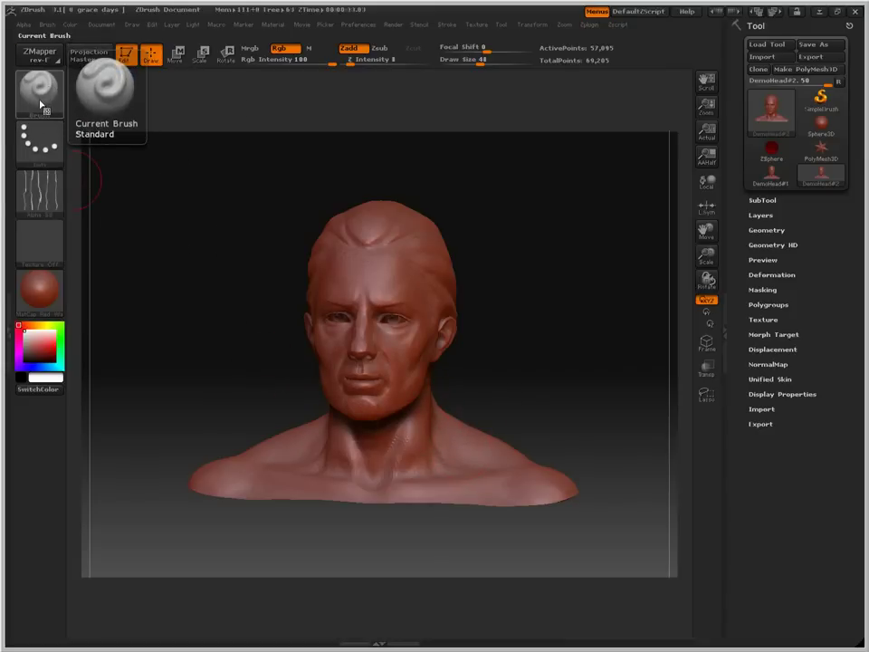
Choose Alpha Off in Startup Alphas and check the smooth bust from several angles.
left_click_drag(226, 413, 299, 409)
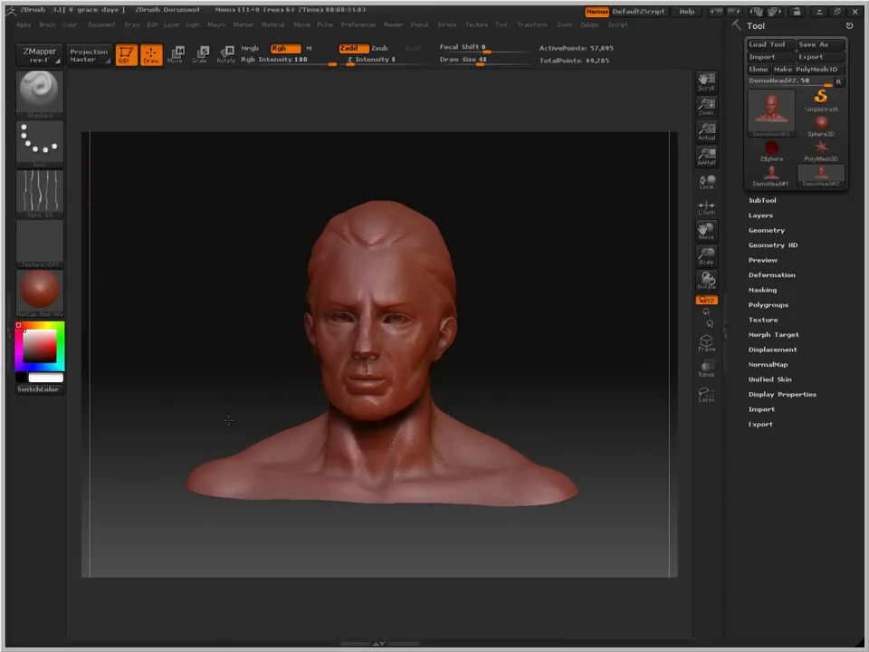
left_click(55, 192)
left_click(105, 203)
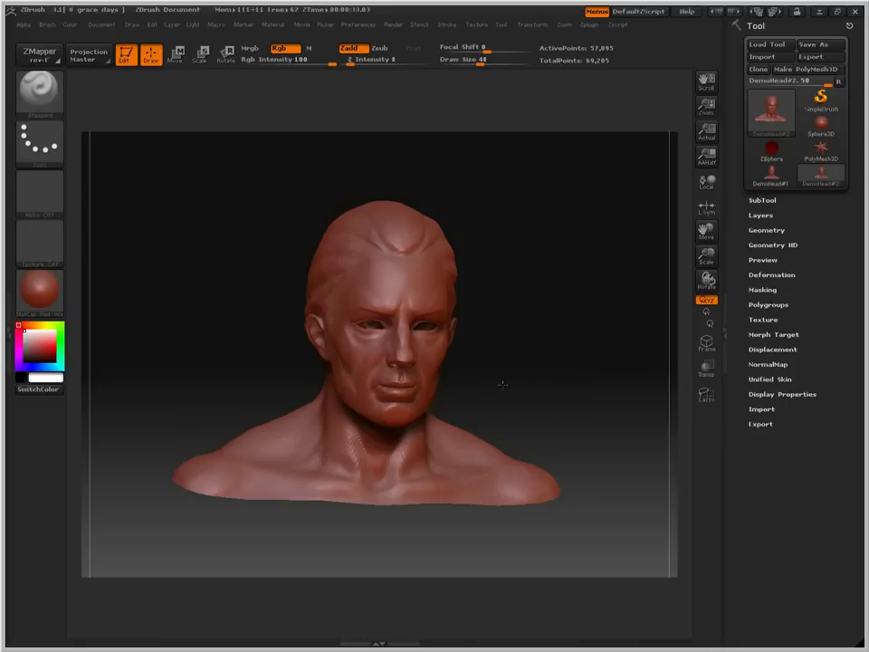
left_click_drag(505, 382, 488, 386, "shift")
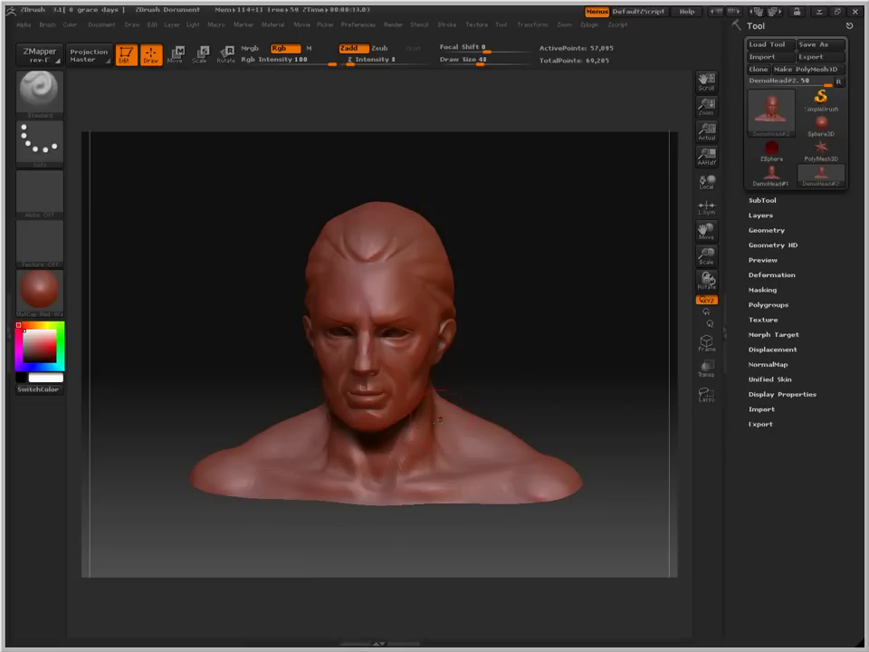
left_click_drag(508, 360, 523, 359)
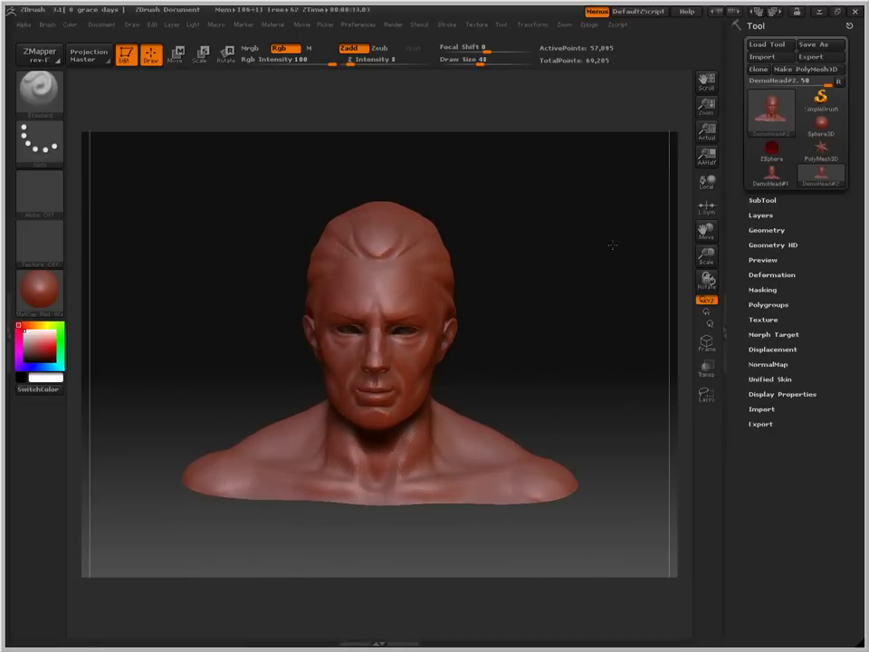
mouse_move(611, 244)
left_mouse_down()
mouse_move(610, 254)
mouse_move(596, 249)
left_mouse_up()
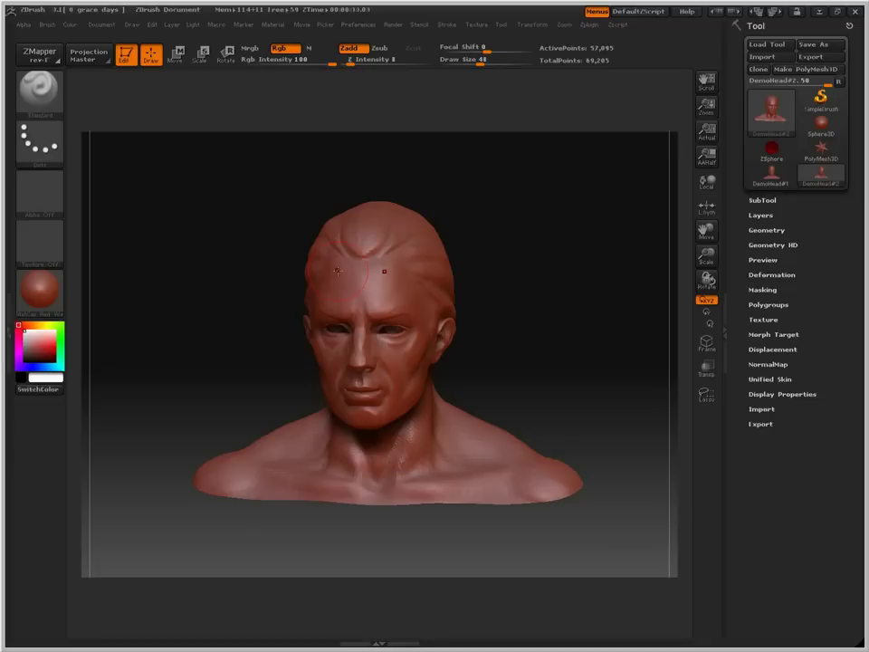
Raise Z Intensity to 94 while turning the bust between three-quarter and front views.
left_click_drag(539, 304, 544, 311)
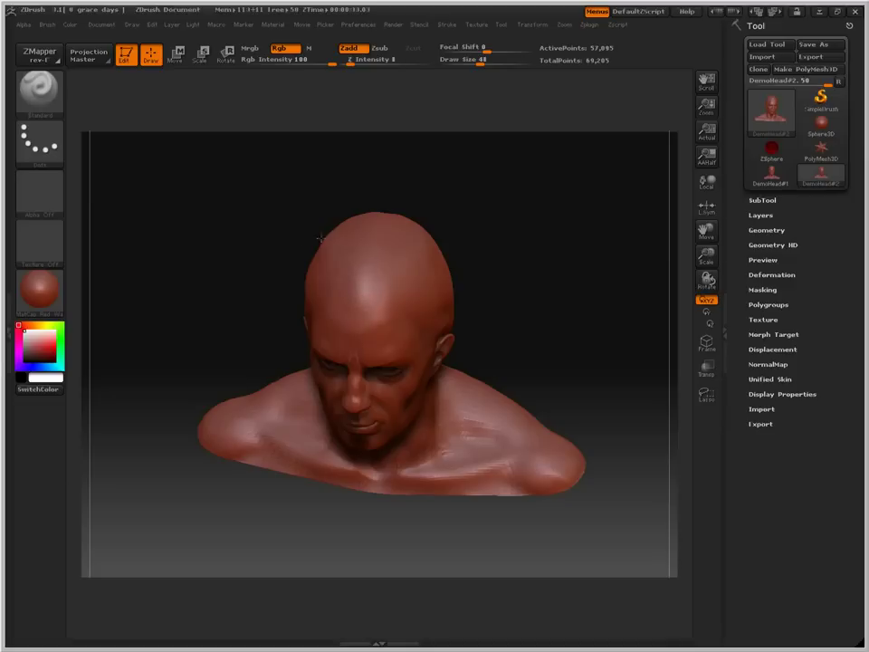
left_click_drag(574, 287, 344, 237)
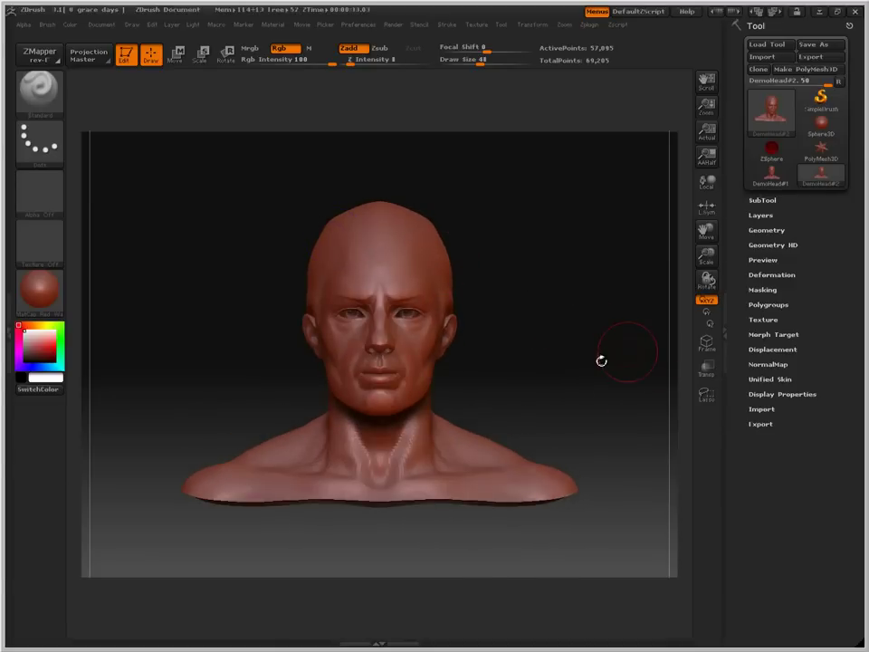
left_click_drag(601, 358, 525, 359)
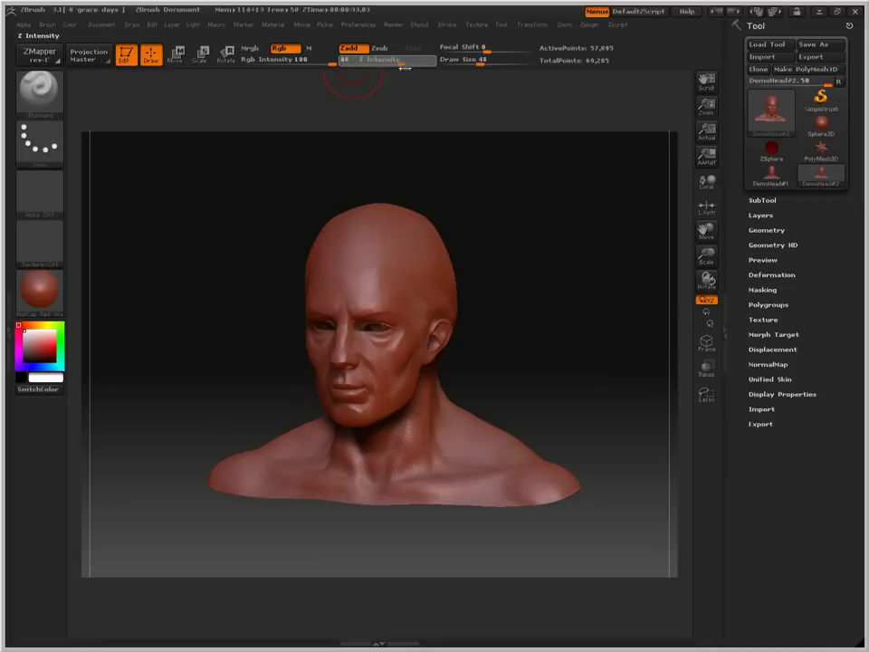
type("94")
key("Return")
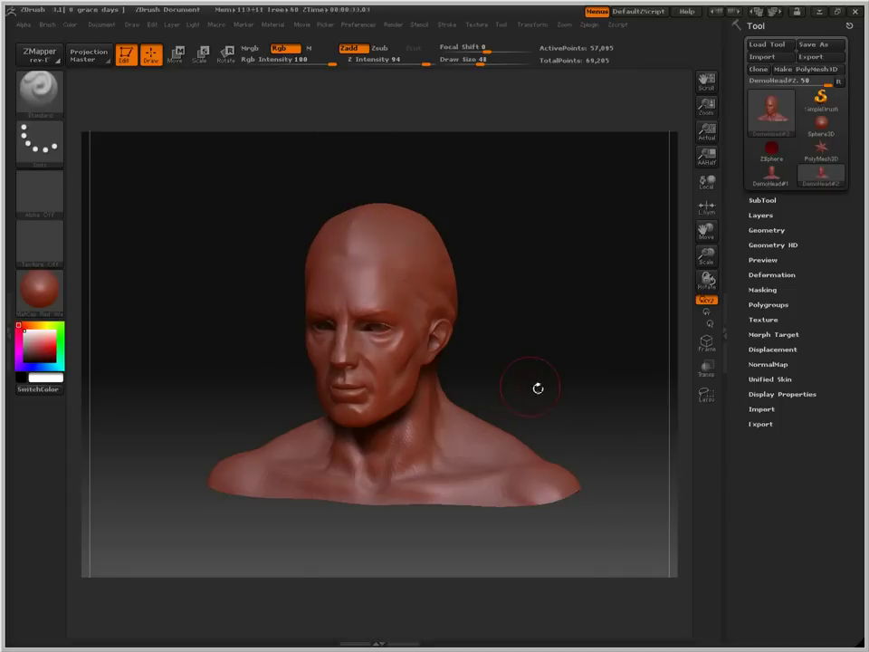
left_click_drag(537, 386, 554, 384)
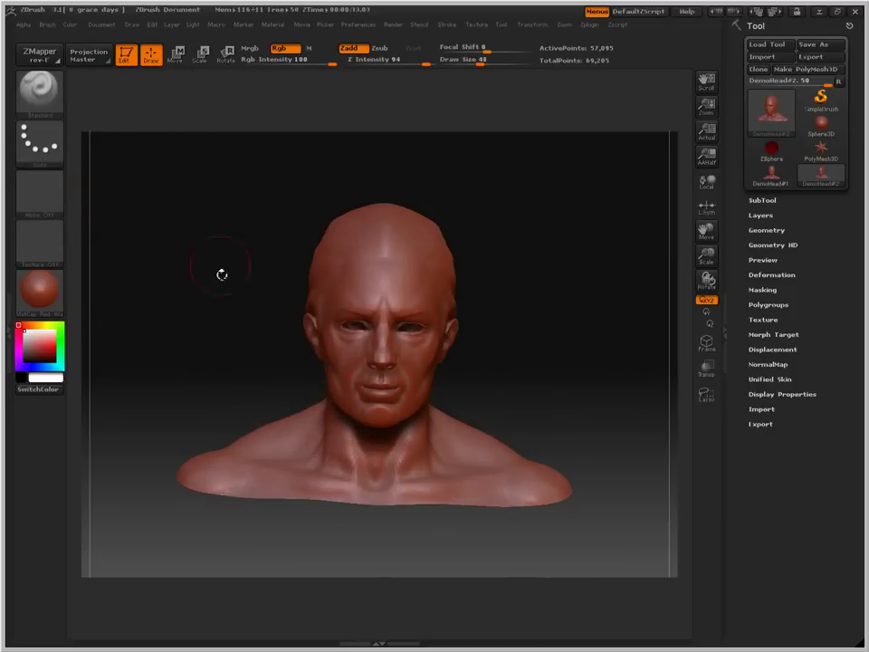
Try bulges on the chest, a face ridge, mouth pull and shoulder bumps, undoing each.
mouse_move(268, 463)
left_mouse_down()
mouse_move(375, 466)
mouse_move(380, 416)
left_mouse_up()
mouse_move(380, 217)
left_mouse_down()
mouse_move(380, 444)
mouse_move(226, 445)
mouse_move(208, 426)
left_mouse_up()
key("ctrl+z")
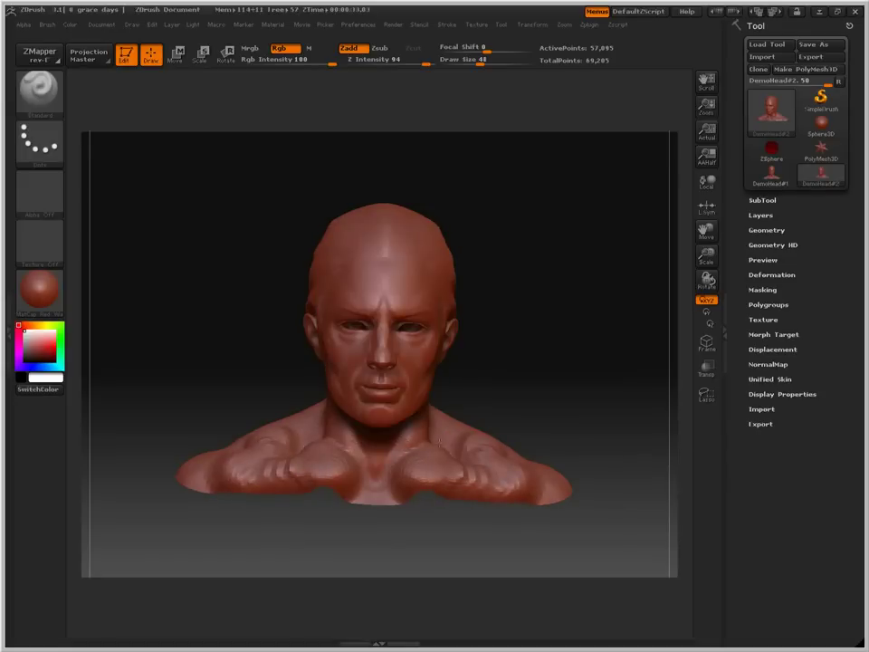
left_click_drag(403, 445, 353, 447)
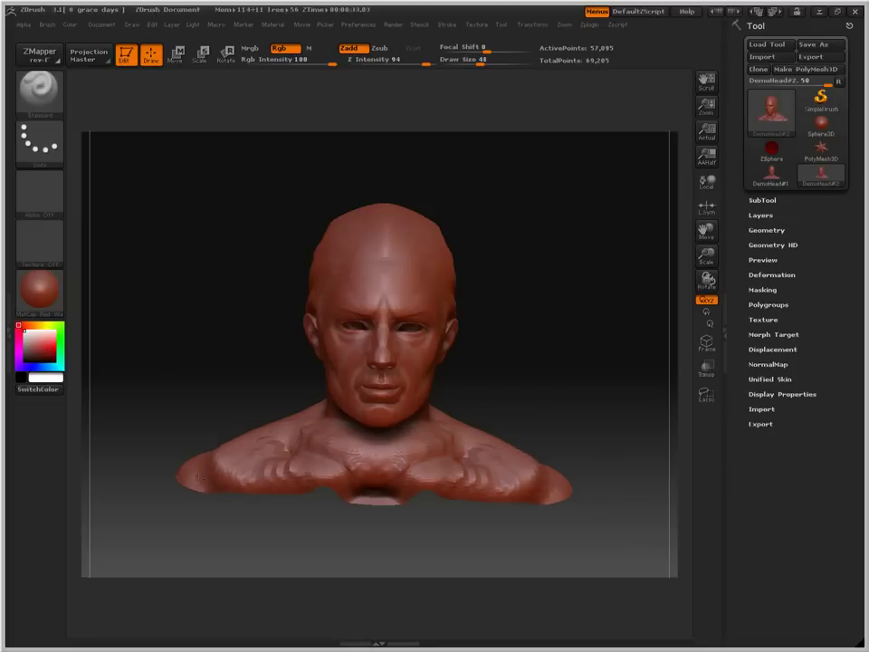
left_click_drag(435, 540, 381, 380)
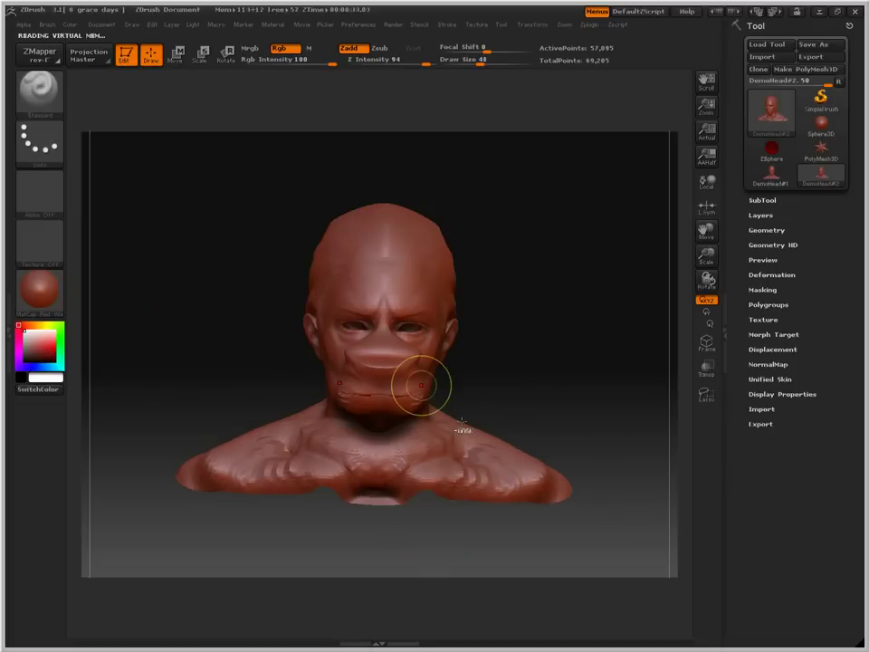
key("ctrl+z")
key("ctrl+z")
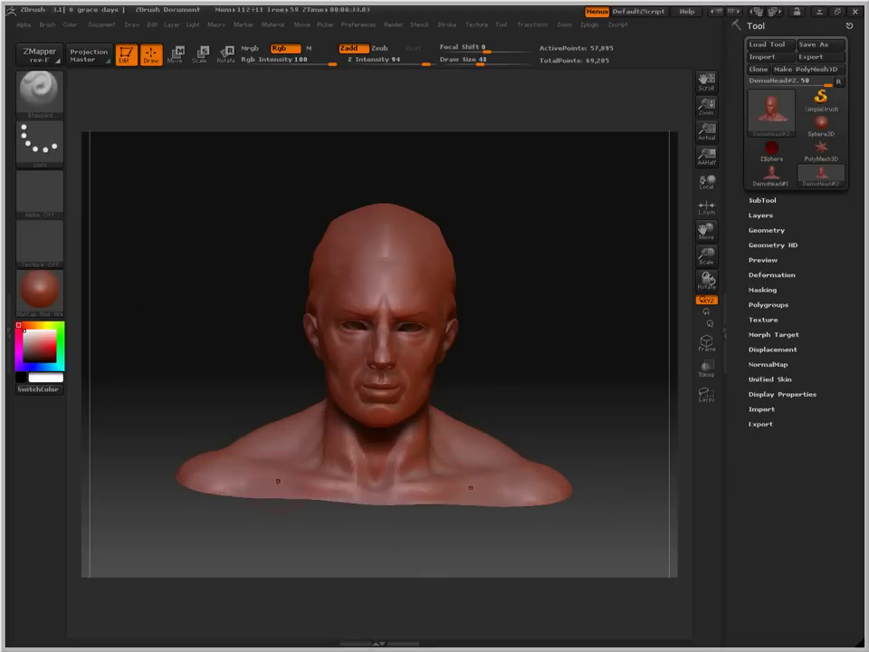
left_click_drag(278, 480, 278, 465)
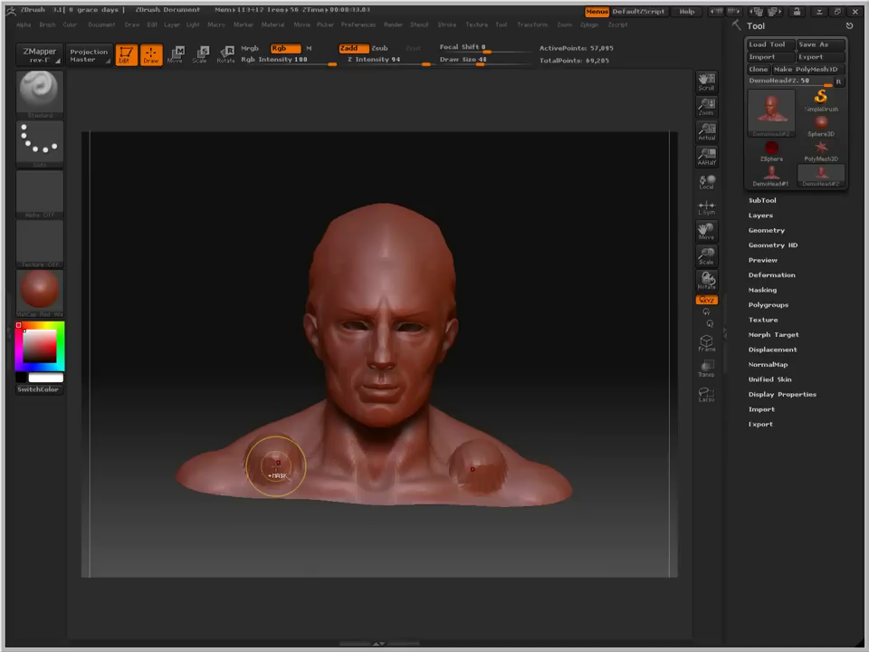
key("ctrl+z")
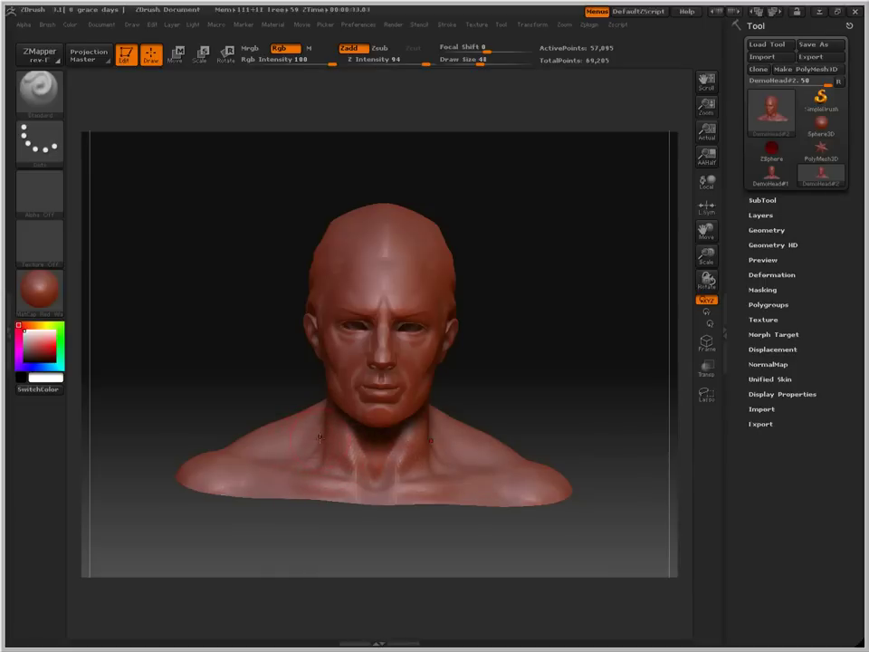
Toggle redo and undo to compare the strokes, ending on the original head facing front.
key("ctrl+shift+z")
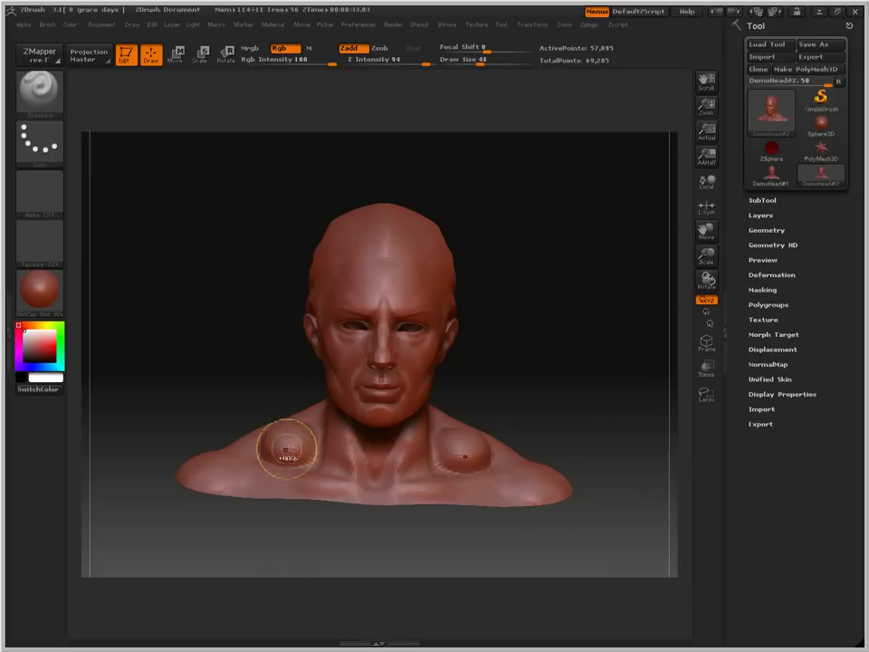
key("ctrl+z")
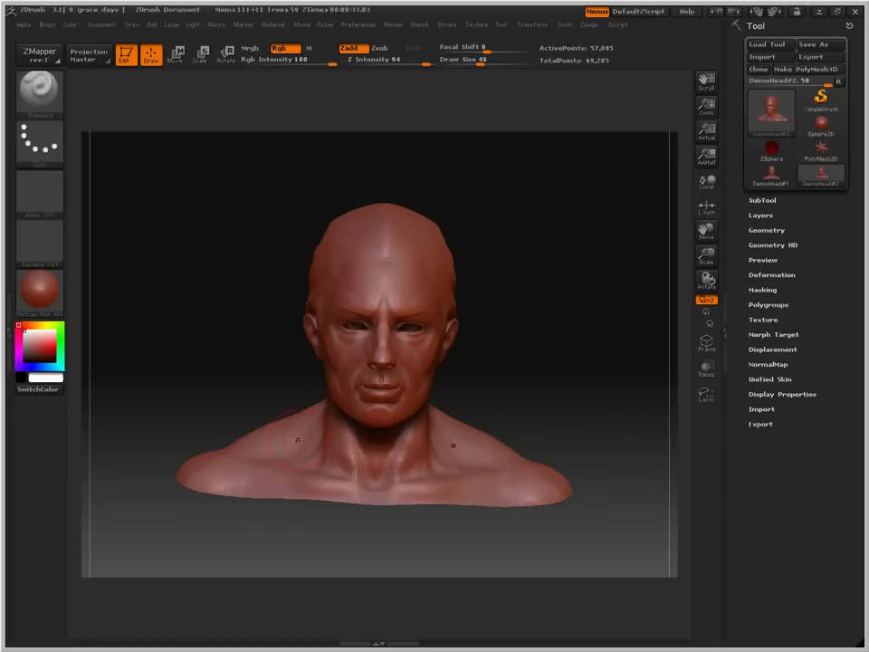
key("ctrl+shift+z")
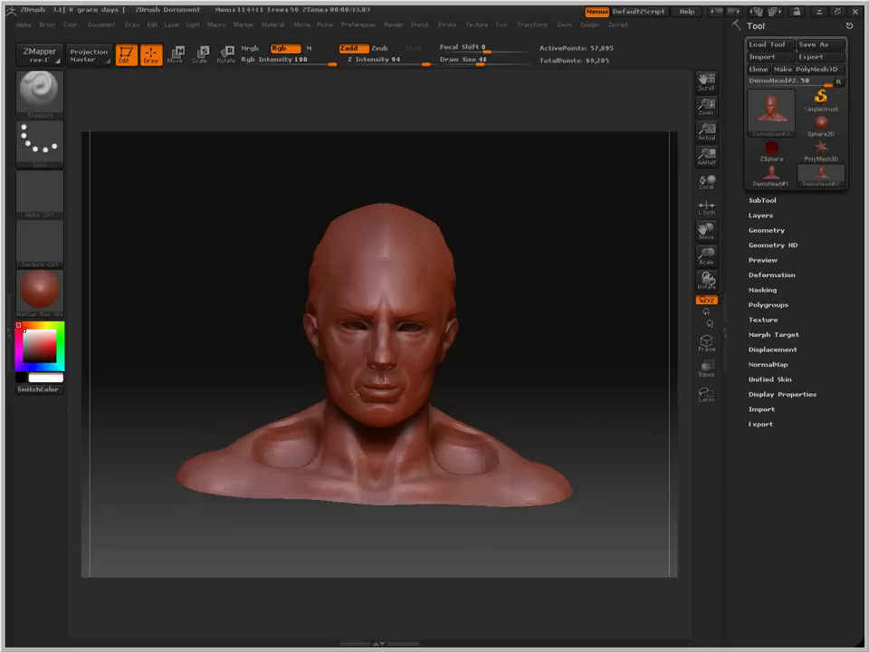
key("ctrl+shift+z")
key("ctrl+shift+z")
key("ctrl+shift+z")
key("ctrl+shift+z")
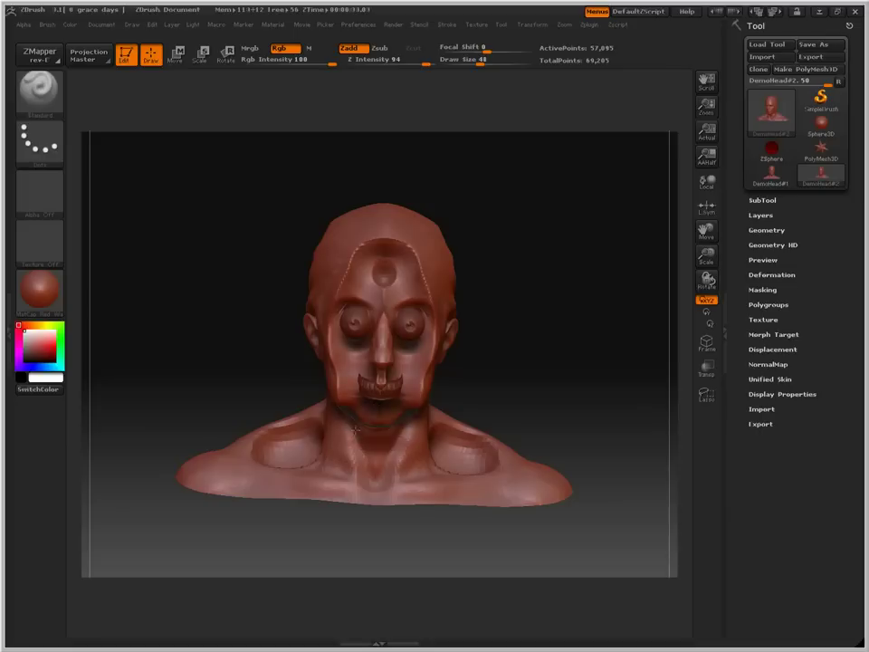
key("ctrl+shift+z")
key("ctrl+shift+z")
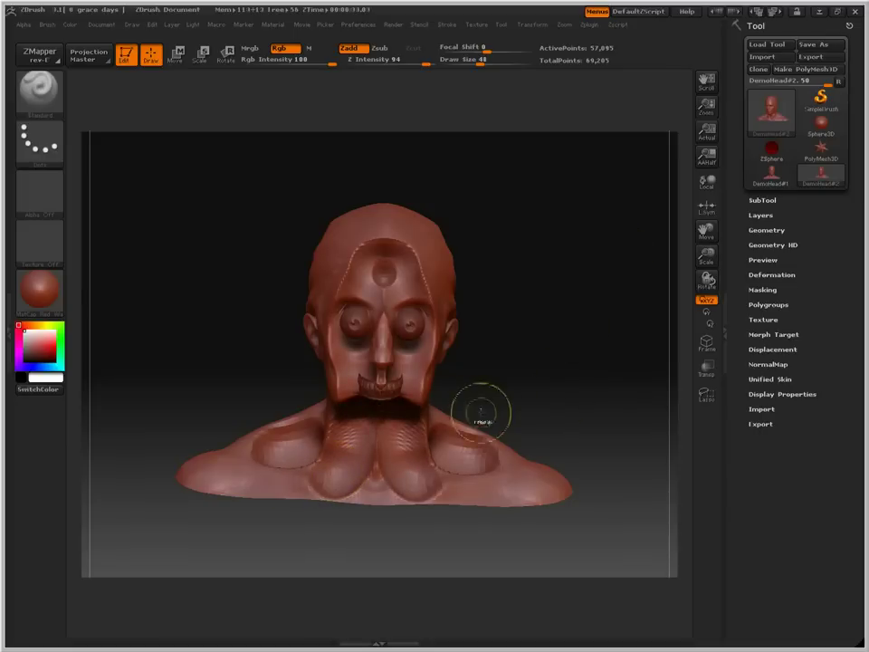
key("ctrl+z")
key("ctrl+z")
key("ctrl+z")
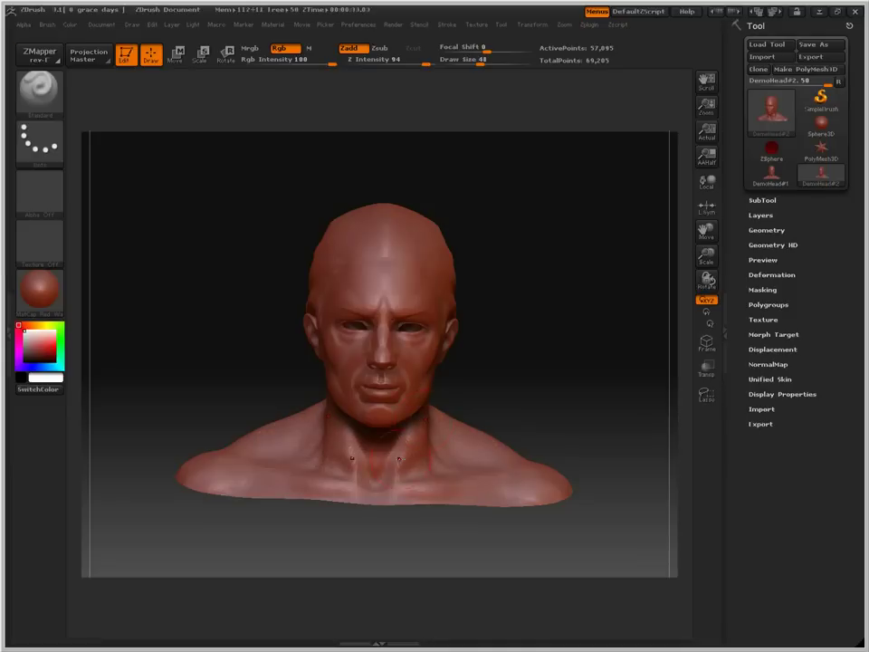
key("ctrl+shift+z")
key("ctrl+z")
left_click_drag(553, 171, 528, 208)
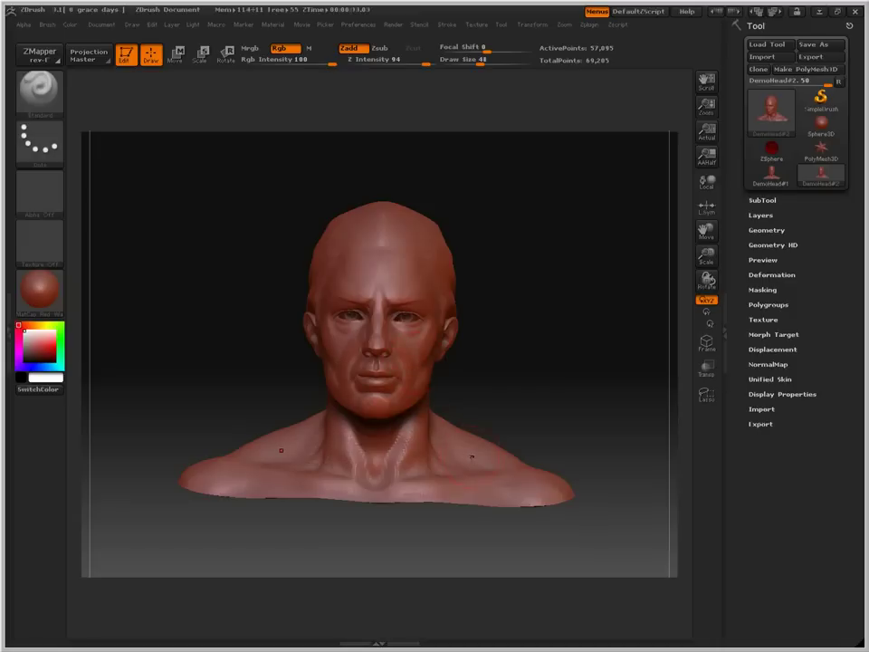
Mask the shoulders, neck and lower face, then pull symmetric Move ridges beside the neck.
key("super")
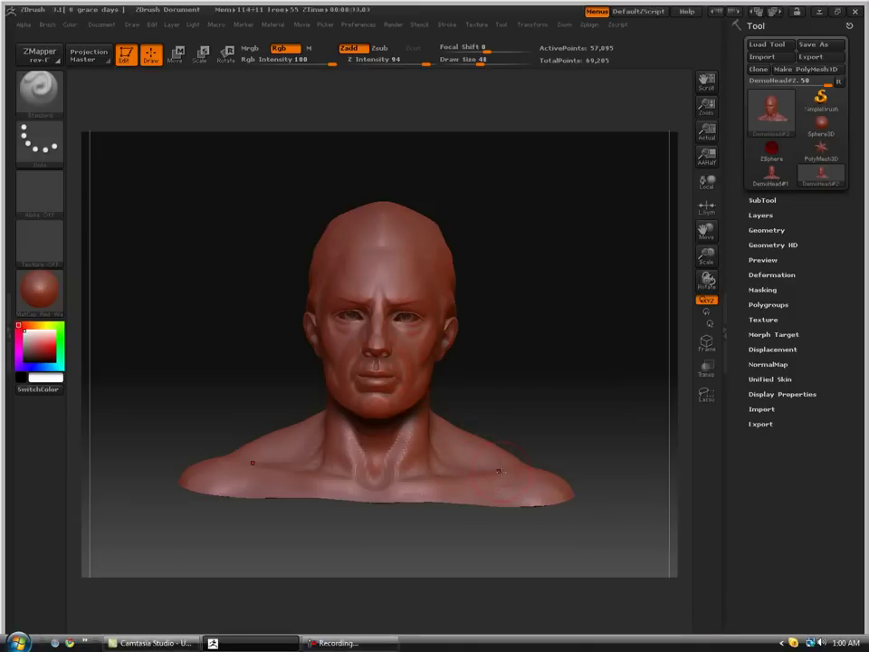
key("Escape")
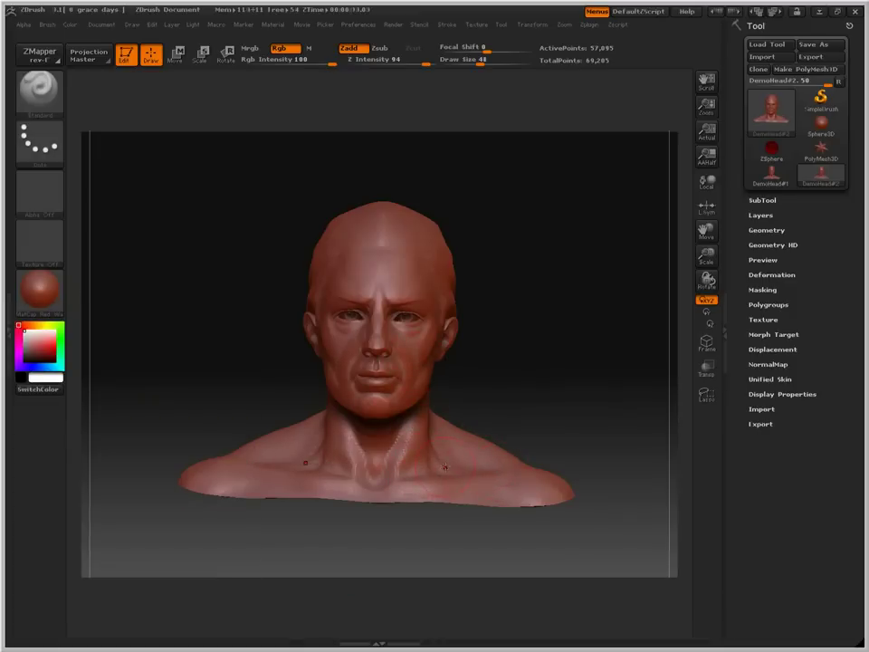
left_click_drag(508, 460, 551, 494)
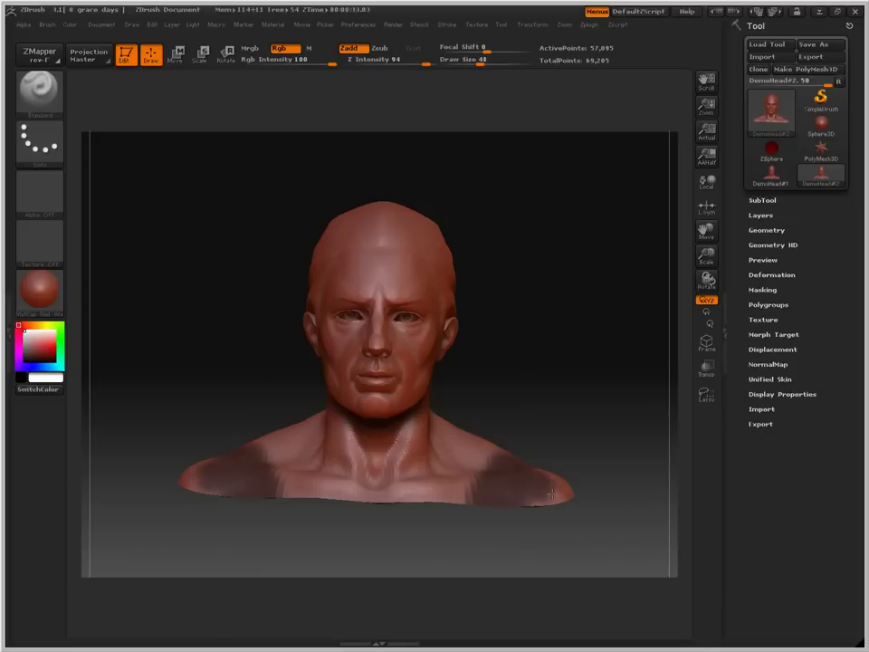
mouse_move(438, 428)
left_mouse_down()
mouse_move(466, 453)
mouse_move(438, 433)
left_mouse_up()
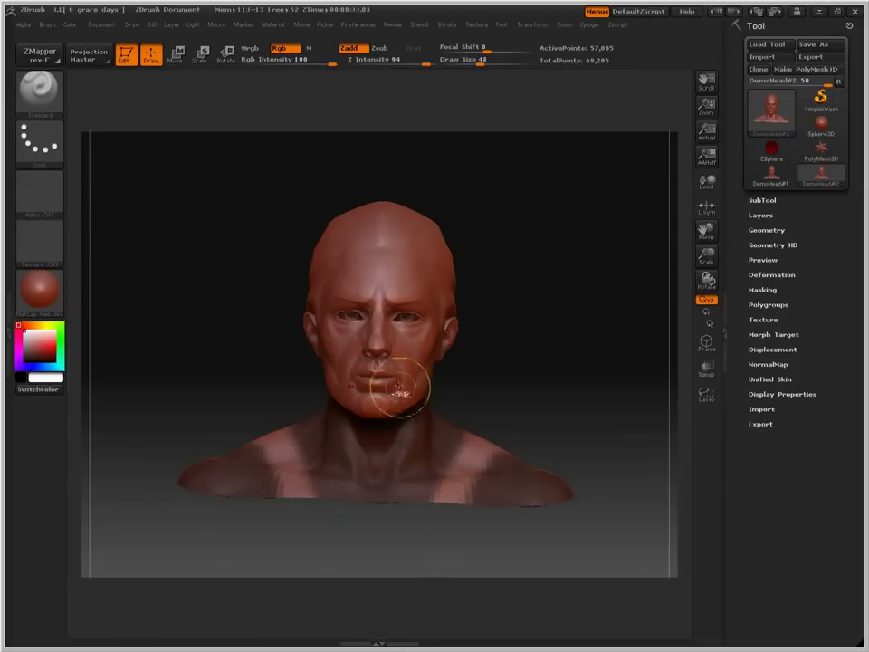
mouse_move(378, 417)
left_mouse_down()
mouse_move(421, 358)
mouse_move(389, 217)
mouse_move(334, 345)
mouse_move(341, 394)
left_mouse_up()
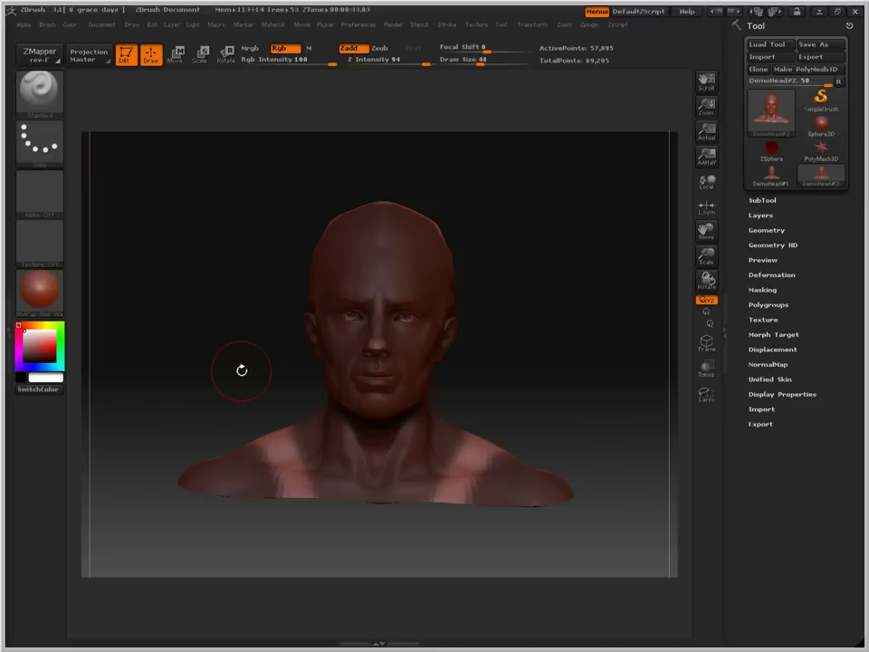
mouse_move(276, 461)
left_mouse_down()
mouse_move(272, 412)
mouse_move(299, 478)
left_mouse_up()
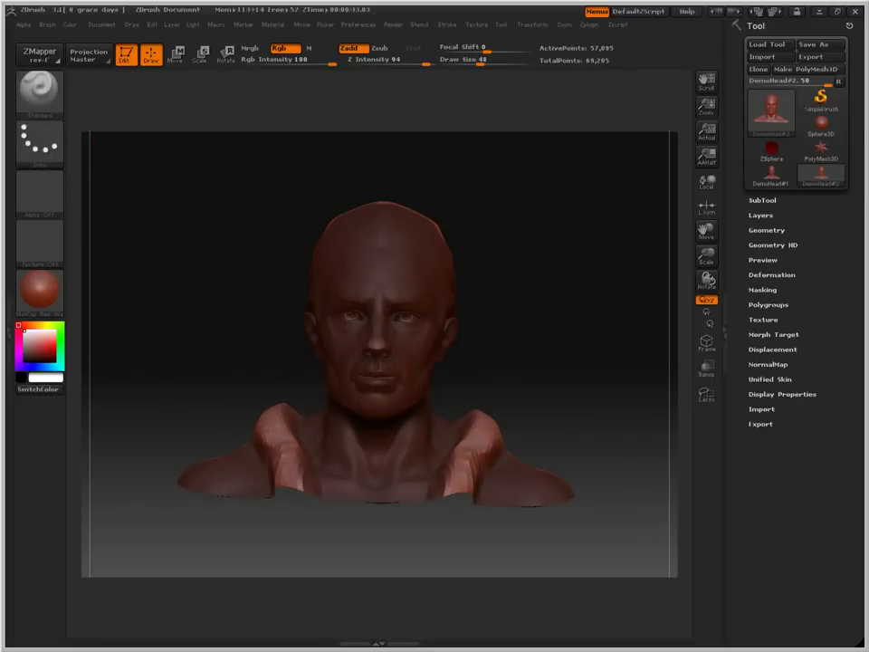
left_click_drag(271, 426, 285, 485)
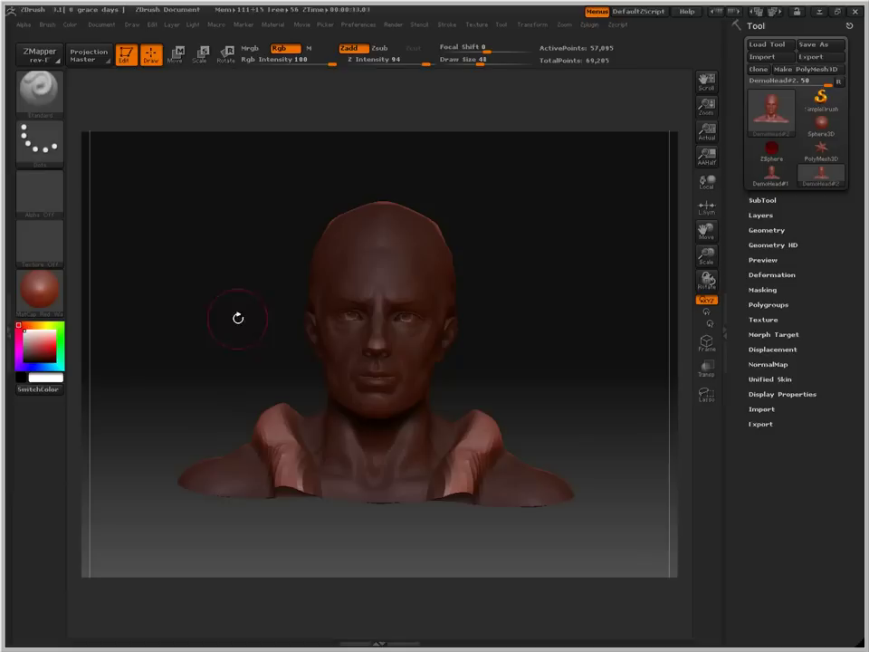
Clear the mask from Tool > Masking and undo the raised shoulder ridges.
left_click(762, 288)
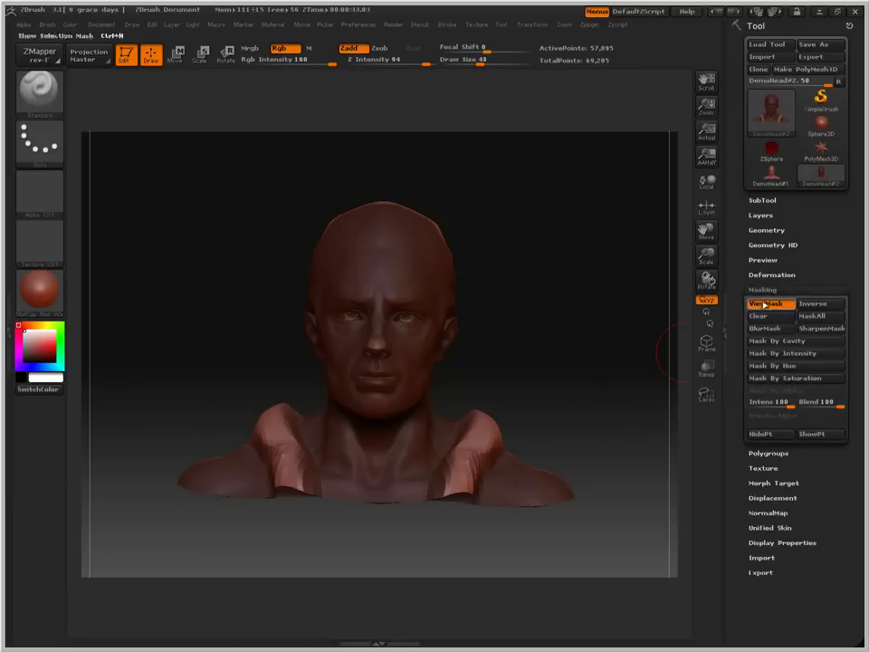
left_click(764, 319)
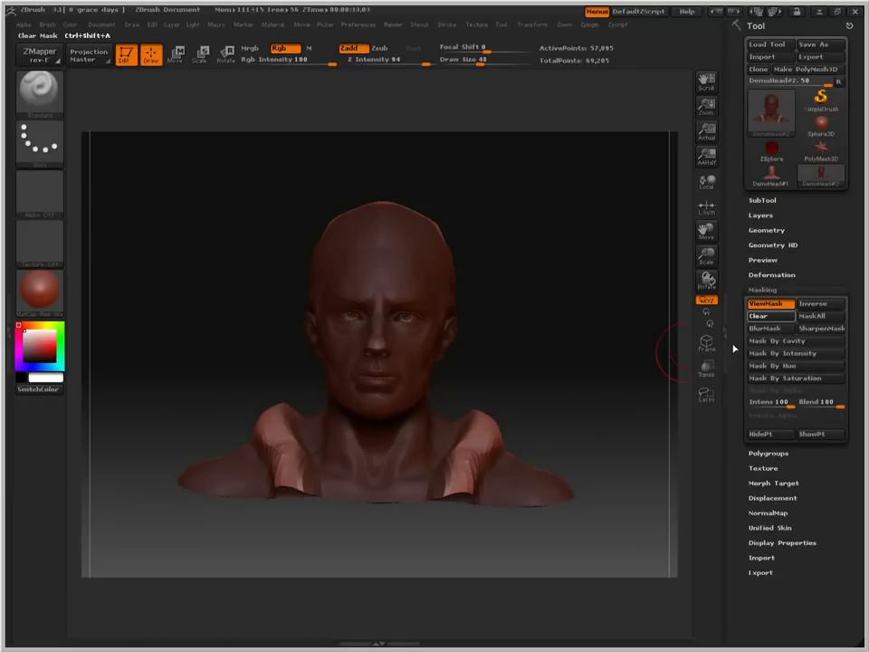
mouse_move(561, 406)
left_mouse_down()
mouse_move(521, 423)
mouse_move(602, 387)
mouse_move(582, 392)
left_mouse_up()
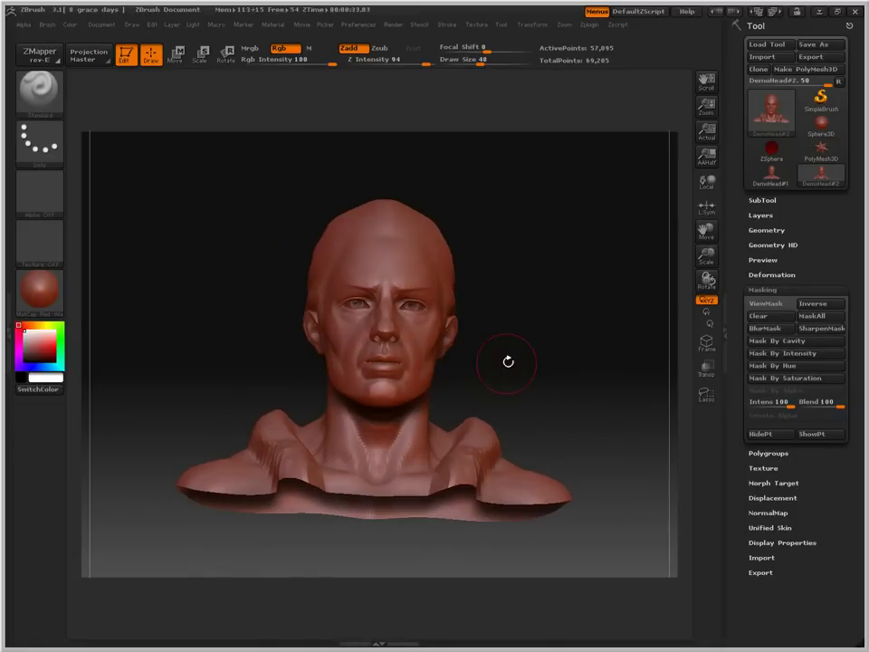
key("ctrl+z")
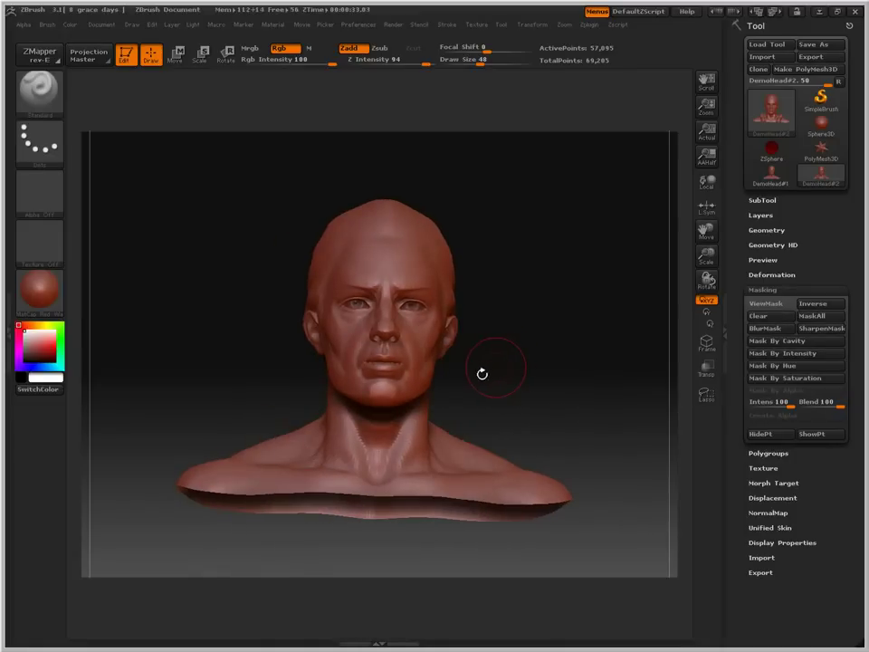
left_click_drag(483, 373, 466, 376)
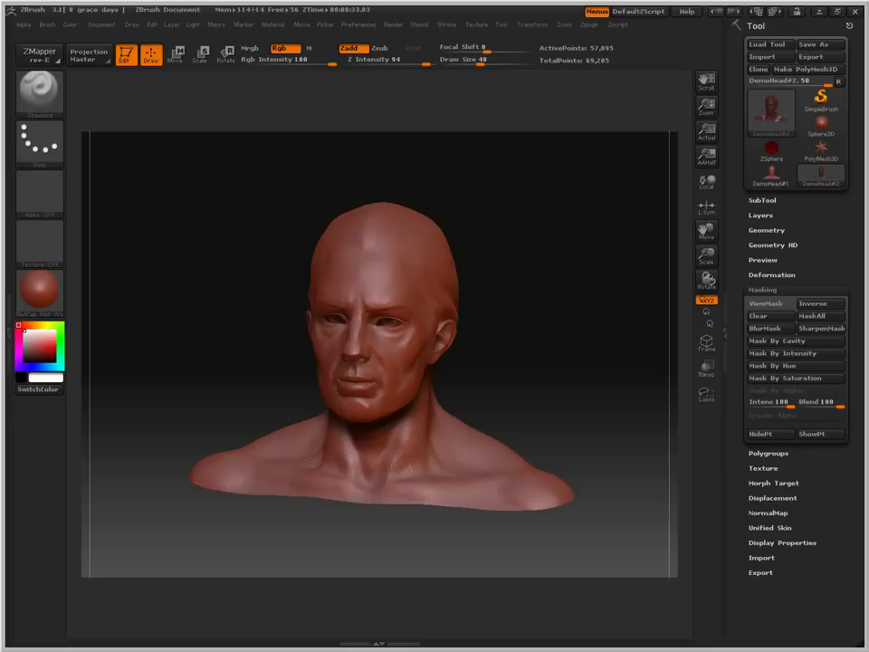
Try Move strokes for shoulder ridges and a neck stroke, undoing each attempt.
left_click_drag(307, 458, 298, 444)
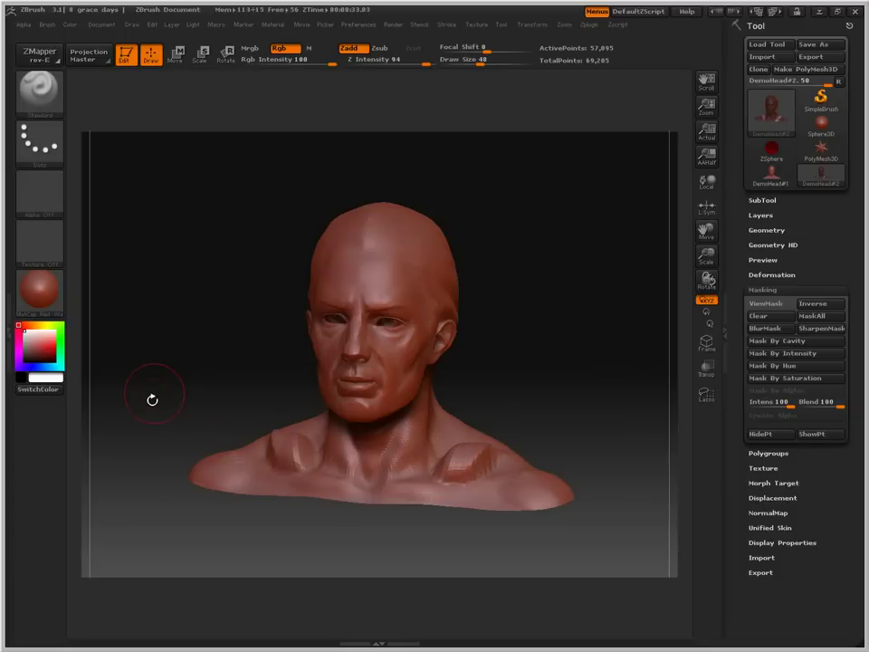
left_click_drag(152, 398, 626, 344)
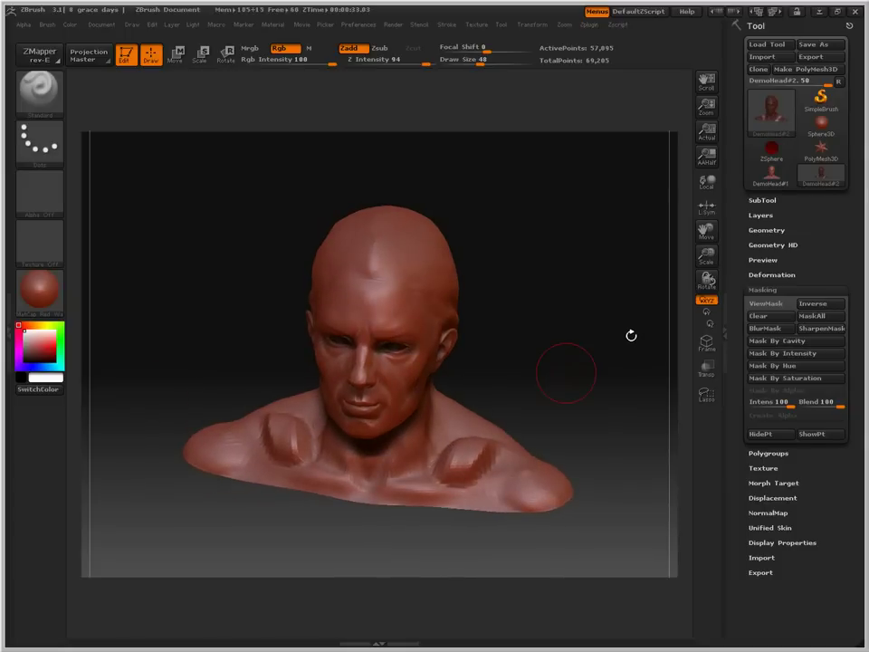
left_click_drag(562, 372, 634, 353)
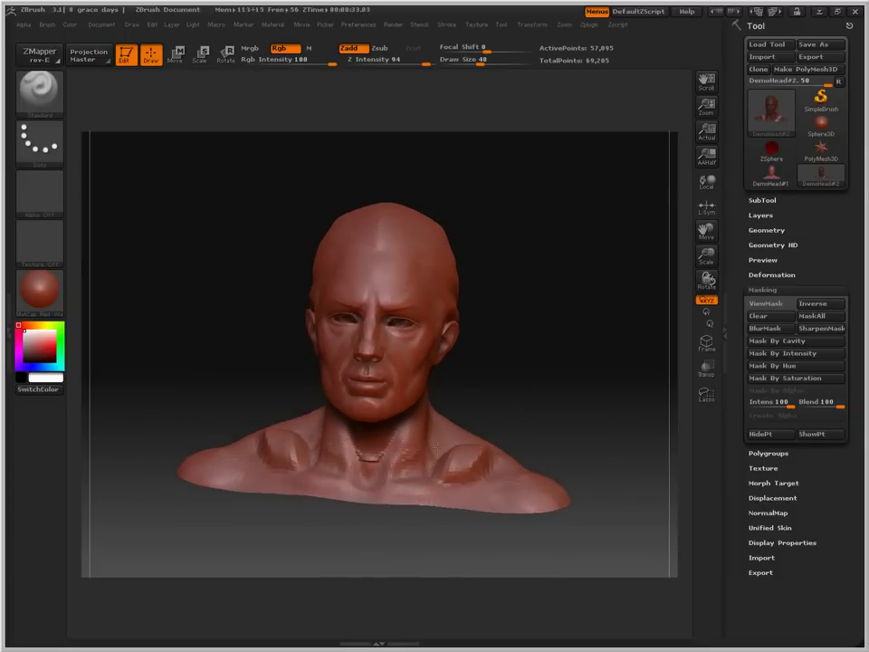
key("ctrl+z")
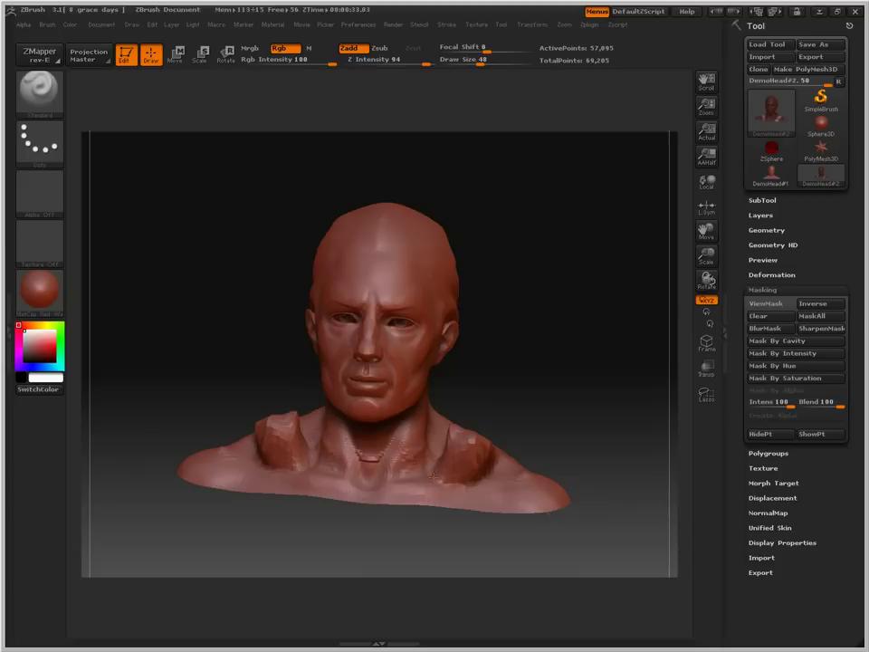
key("ctrl+shift+z")
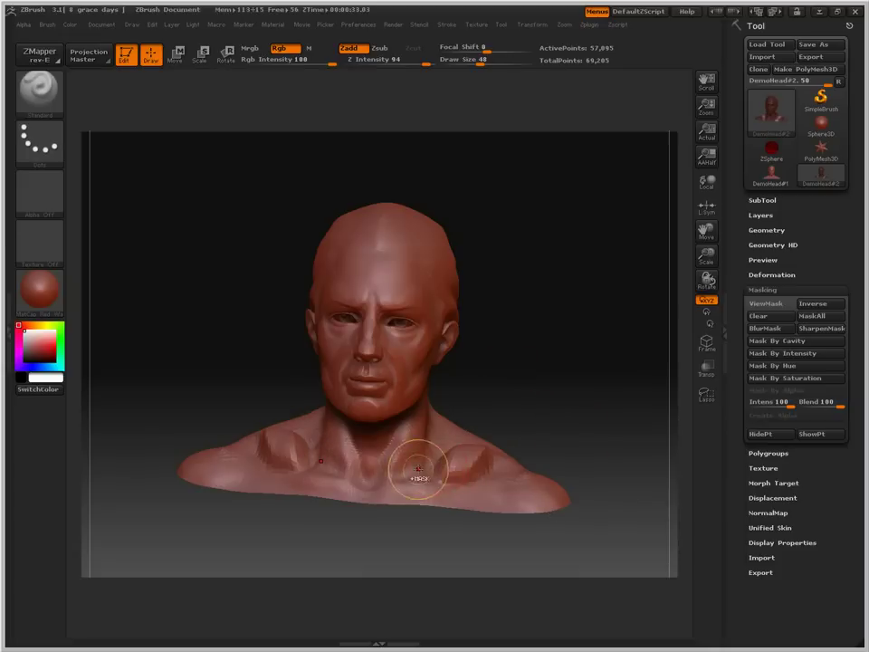
key("ctrl+z")
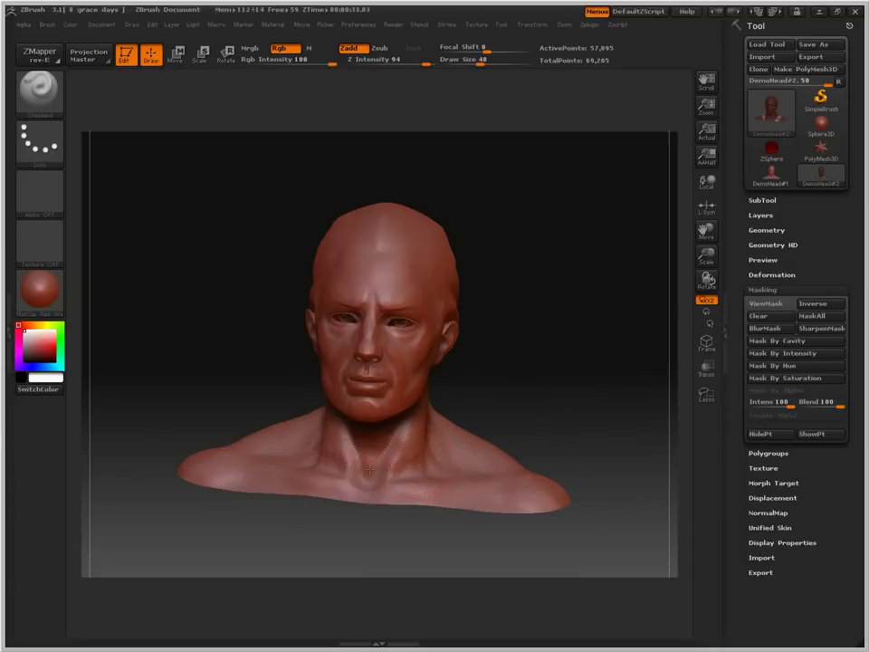
left_click_drag(357, 453, 384, 453)
key("ctrl+z")
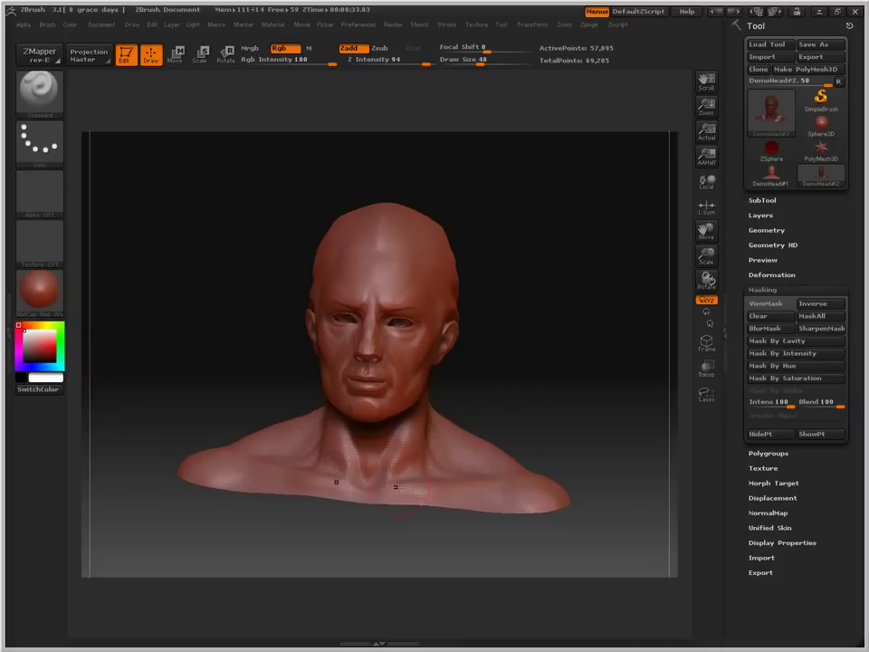
left_click_drag(459, 462, 507, 469)
key("ctrl+z")
Raise a tall ridge on the left shoulder near the neck, undoing the last collar ridges.
left_click_drag(292, 463, 258, 469)
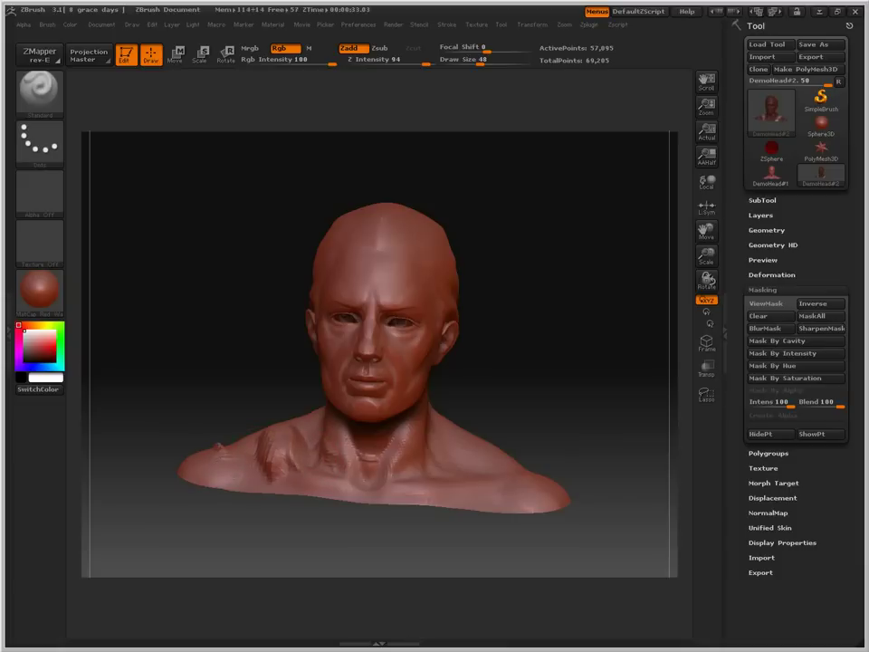
left_click_drag(233, 466, 270, 398)
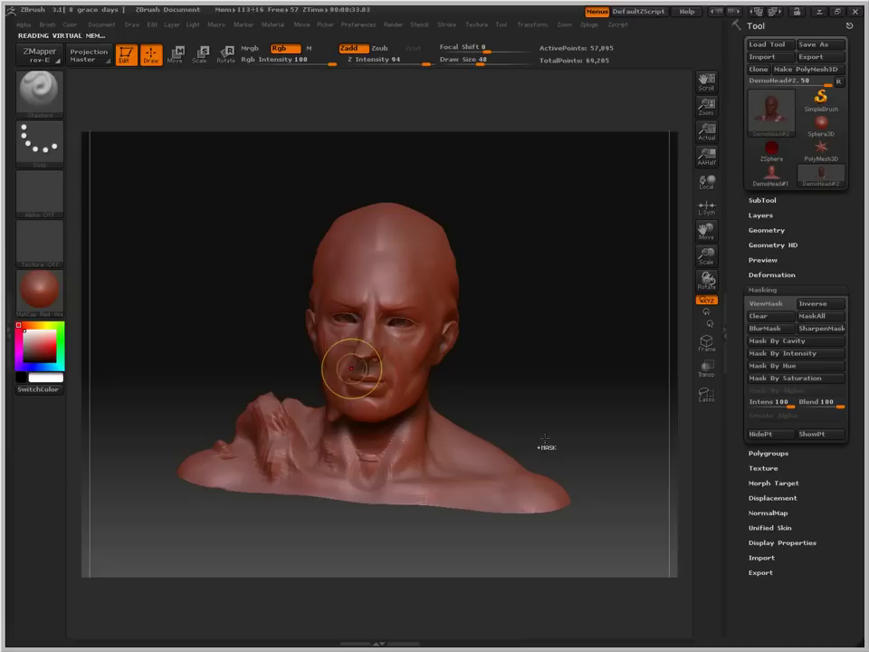
left_click_drag(350, 365, 598, 415)
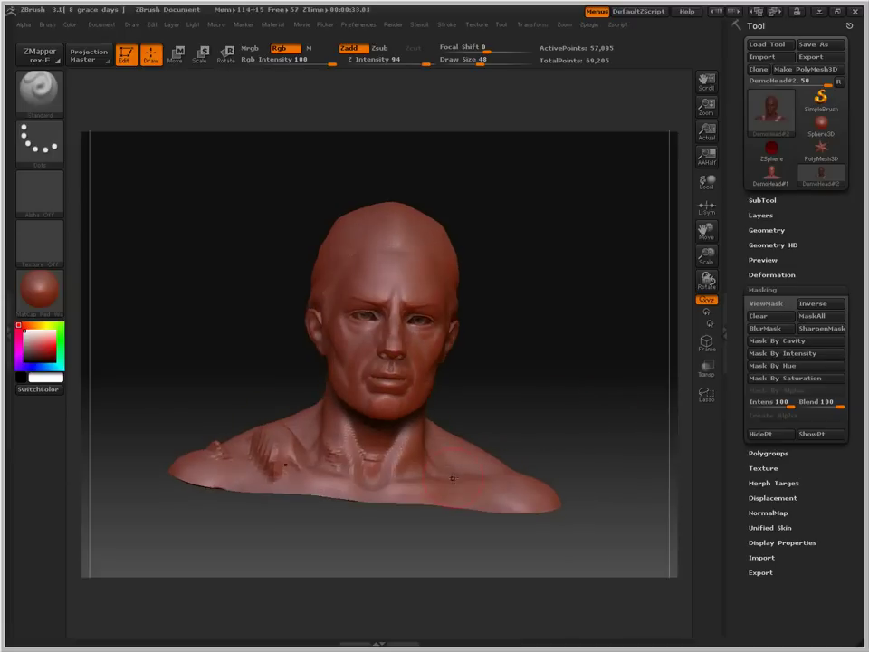
left_click_drag(476, 488, 466, 435)
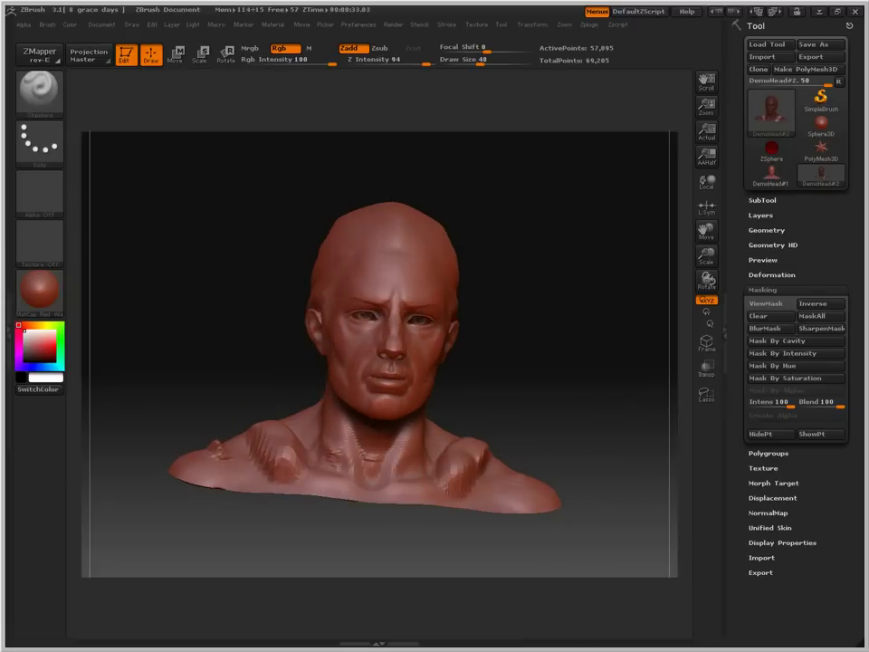
left_click_drag(304, 494, 290, 453)
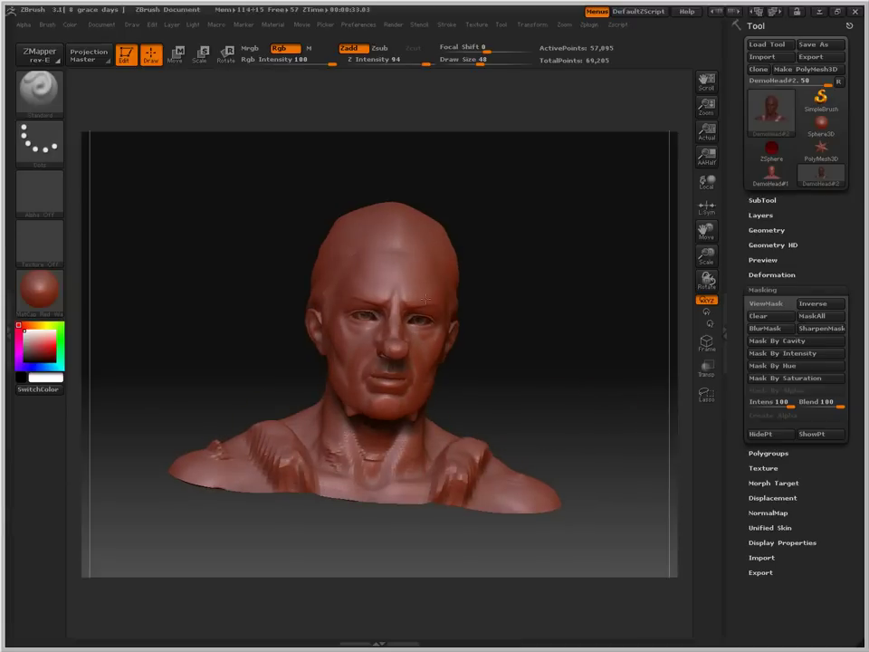
key("ctrl+z")
key("ctrl+z")
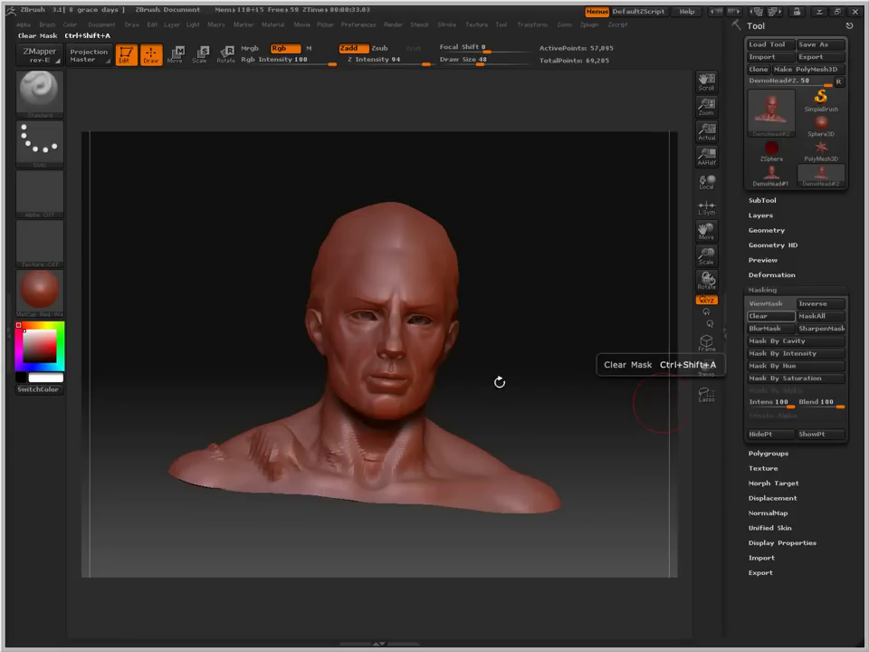
Rotate the DemoHead bust so it faces the viewer more directly.
left_click_drag(440, 397, 389, 395)
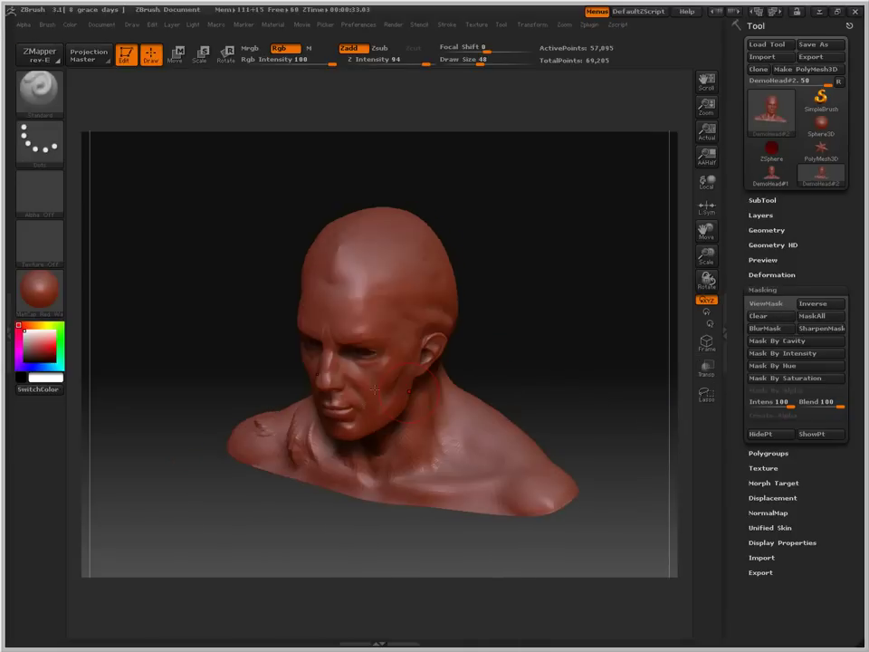
left_click_drag(290, 236, 272, 299)
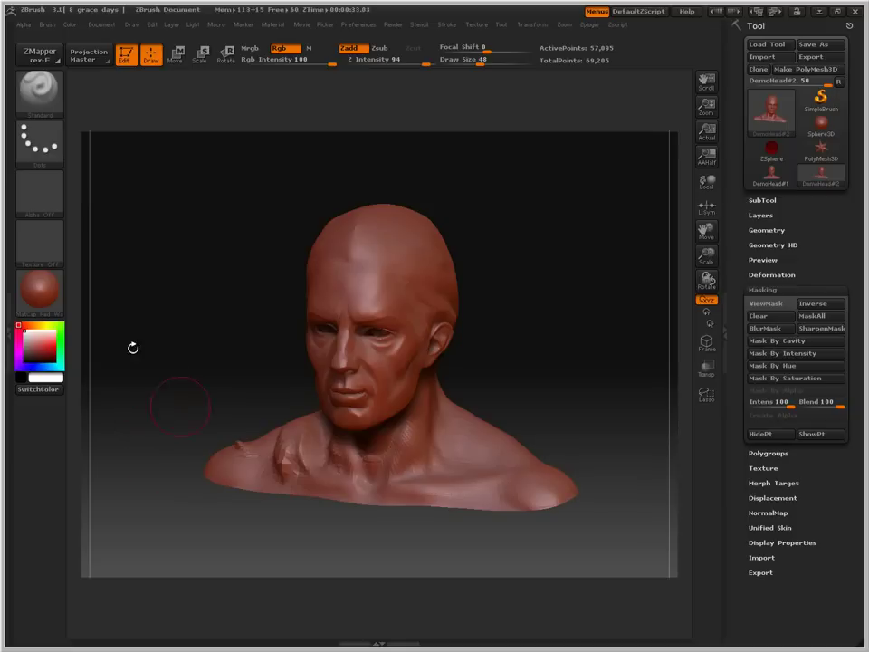
Select the Move brush from the brush palette with Z Intensity 30.
left_click(54, 114)
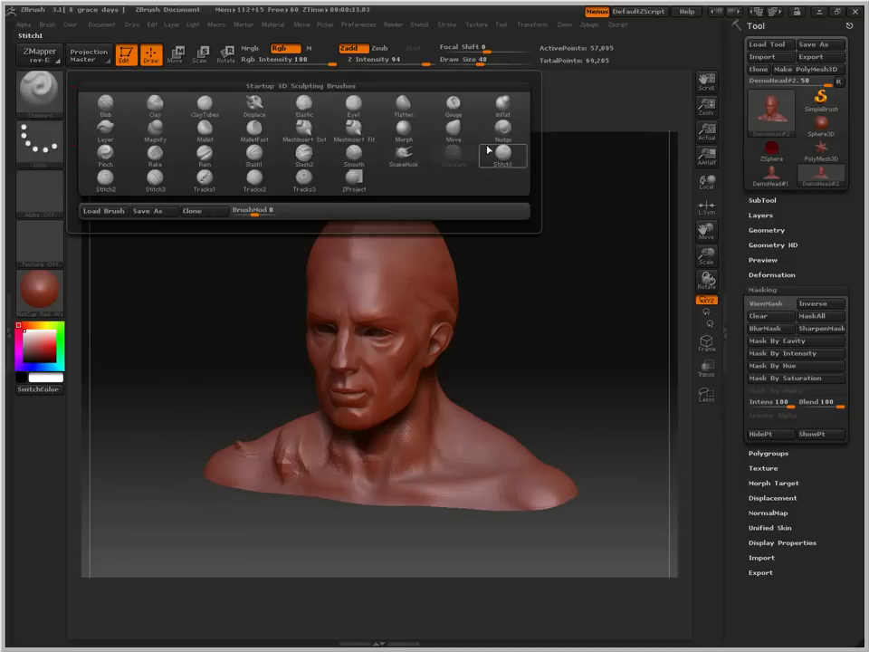
left_click(24, 97)
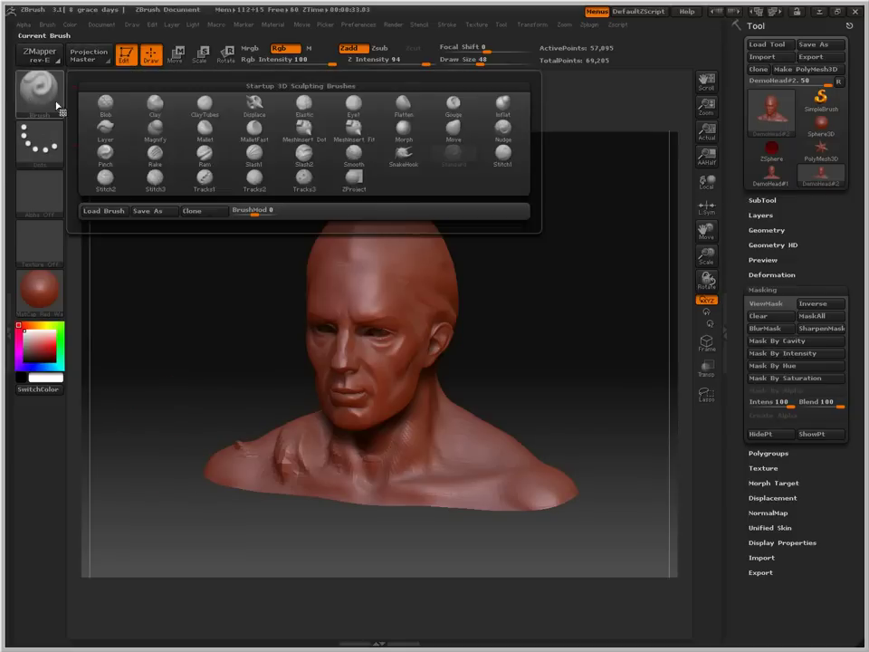
left_click(452, 132)
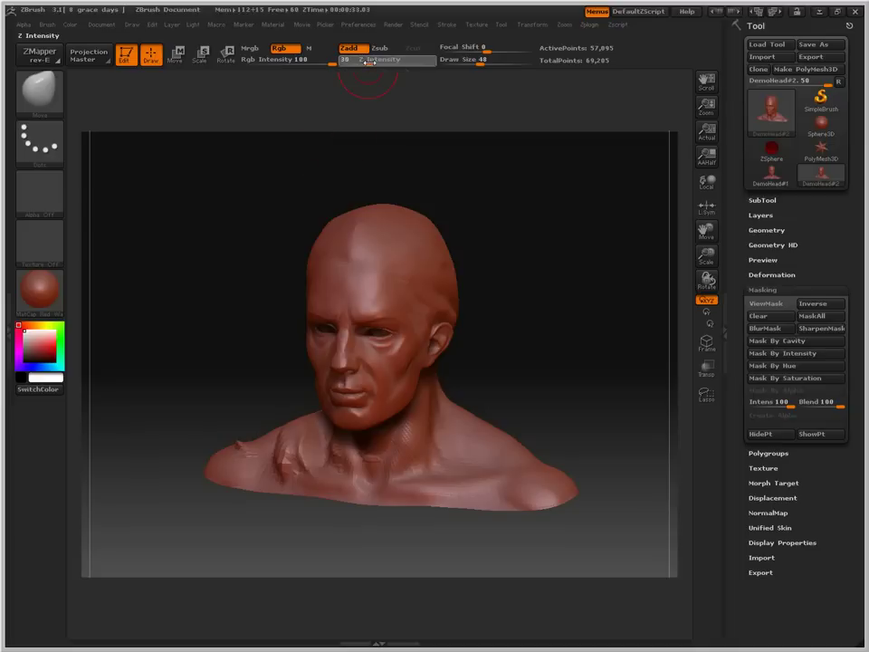
Raise the Move brush Draw Size to 54.
left_click_drag(596, 409, 443, 399)
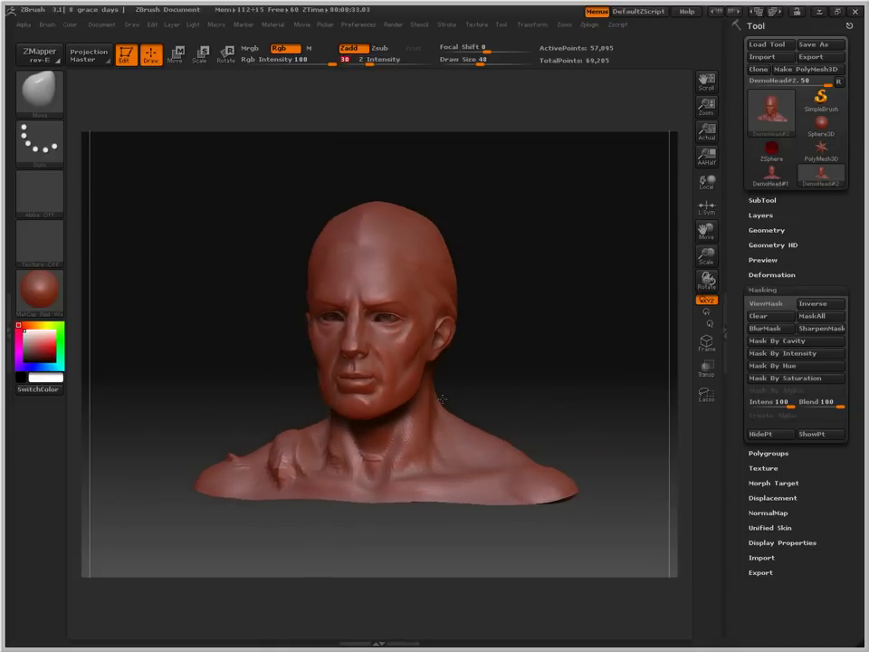
key("space")
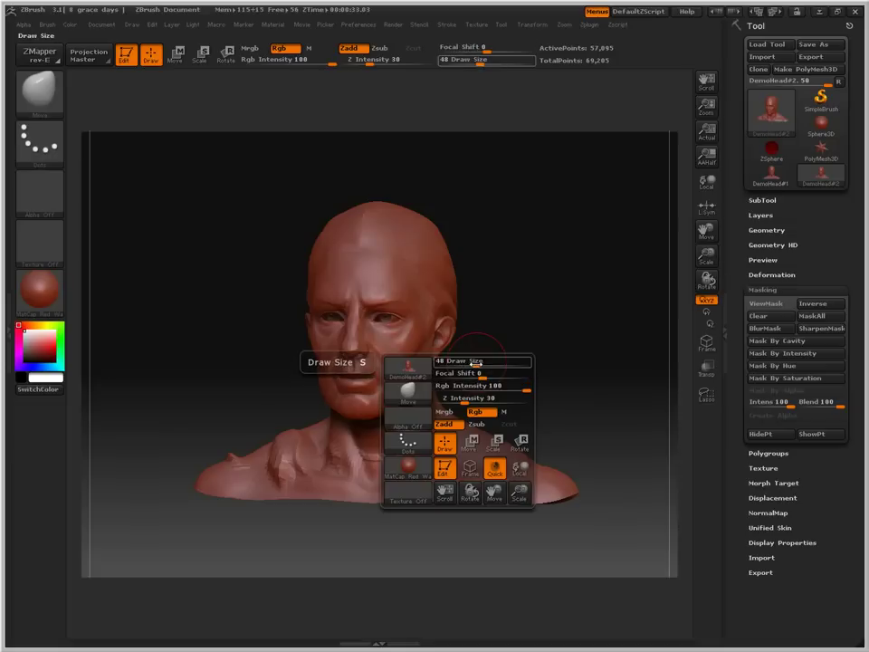
left_click_drag(475, 363, 480, 364)
key("space")
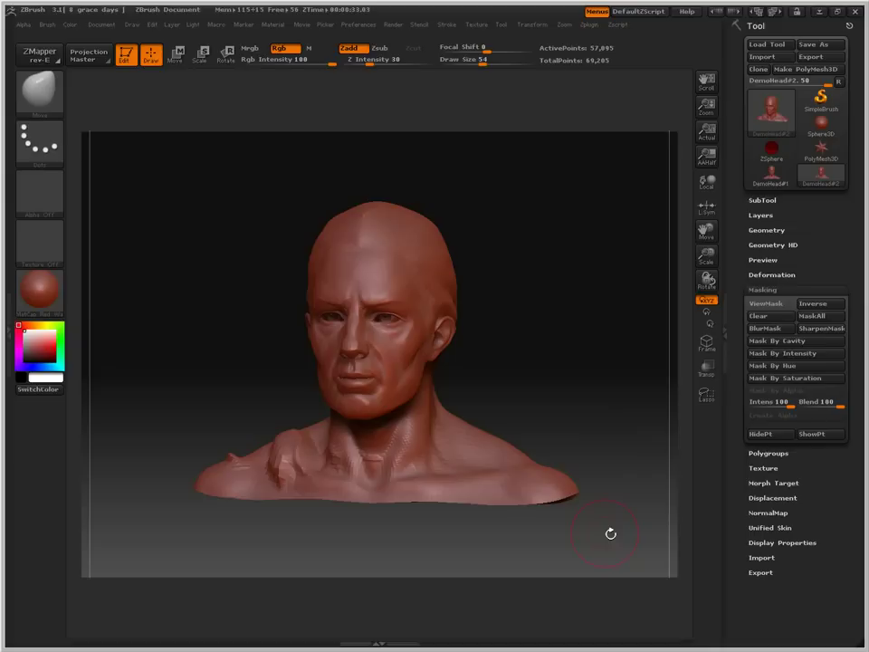
Pull the area under the jaw and chin longer with the Move brush.
left_click_drag(613, 528, 512, 489)
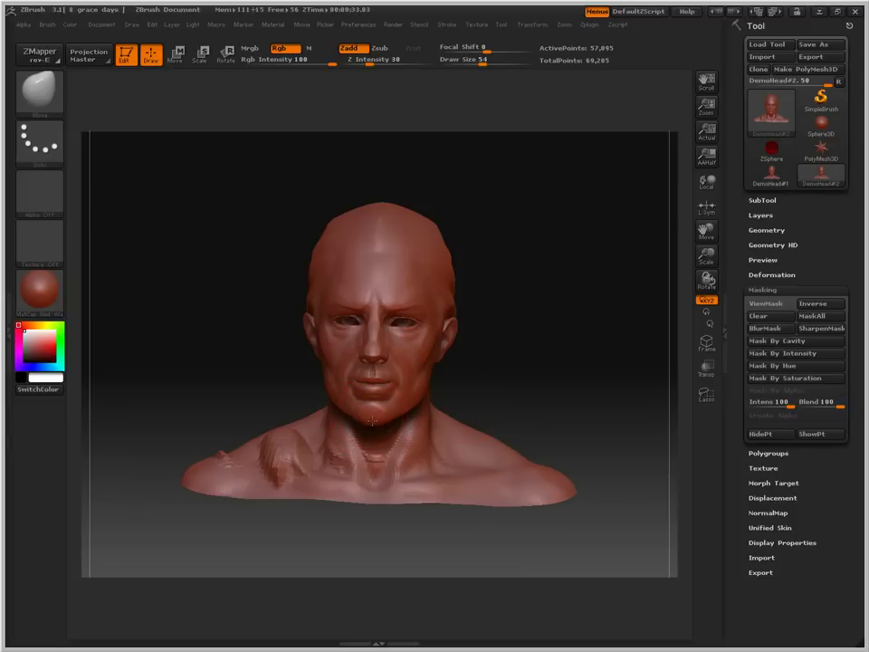
left_click_drag(372, 413, 371, 438)
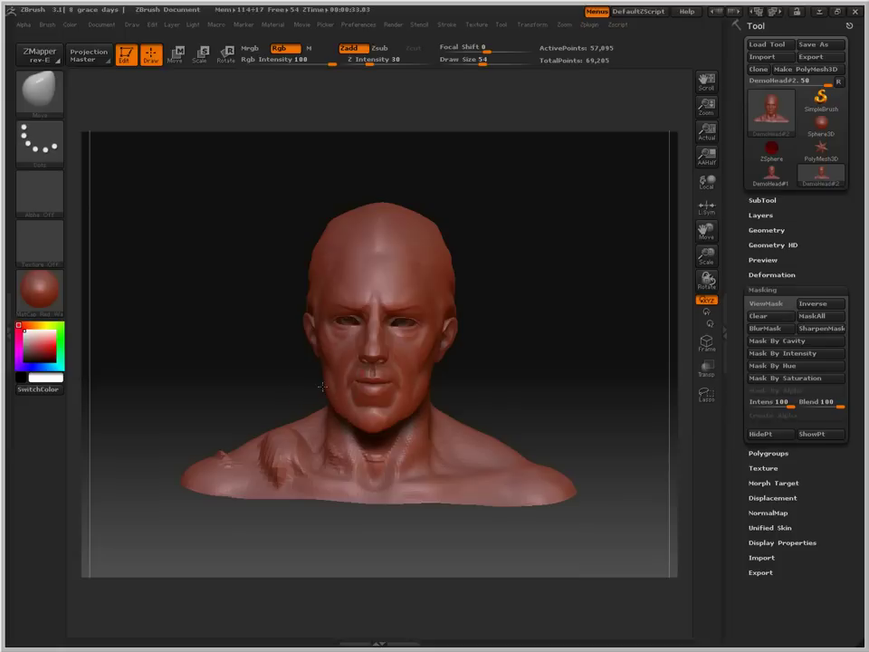
mouse_move(519, 419)
left_mouse_down()
mouse_move(364, 417)
mouse_move(309, 465)
left_mouse_up()
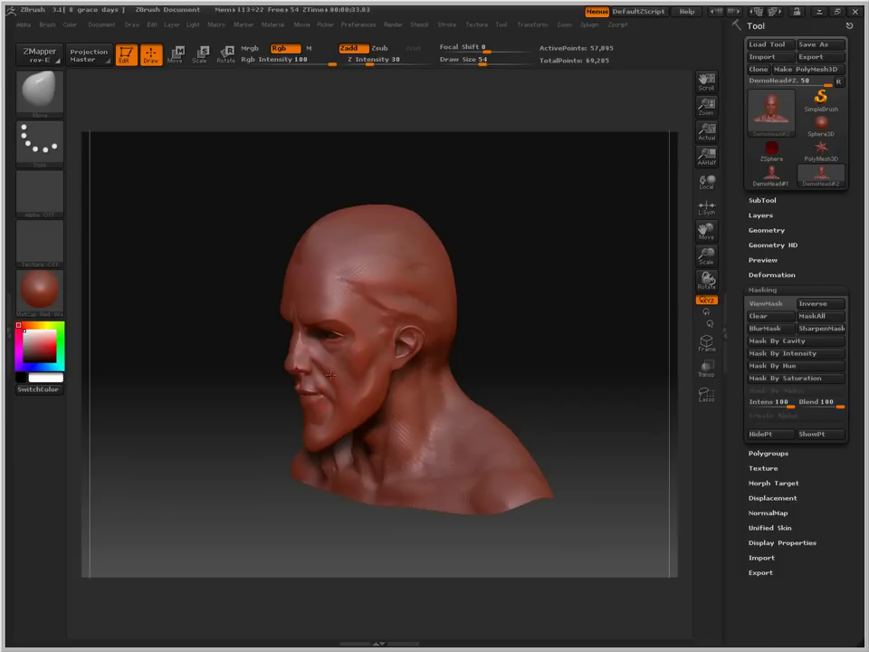
Push deep hollows and creases into the cheek below the eye.
mouse_move(625, 398)
left_mouse_down()
mouse_move(690, 396)
mouse_move(346, 342)
mouse_move(361, 339)
mouse_move(353, 382)
left_mouse_up()
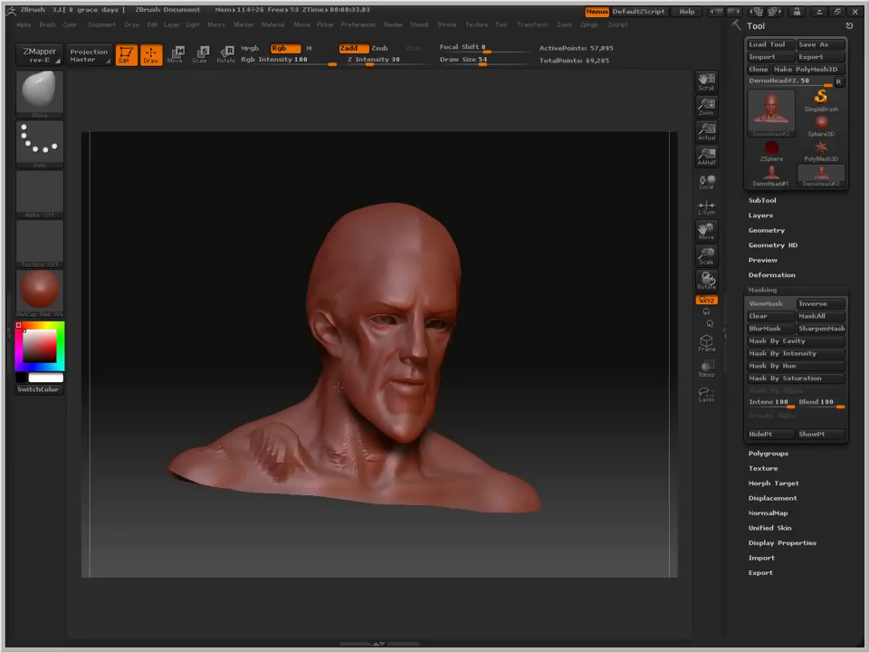
left_click_drag(358, 380, 357, 365)
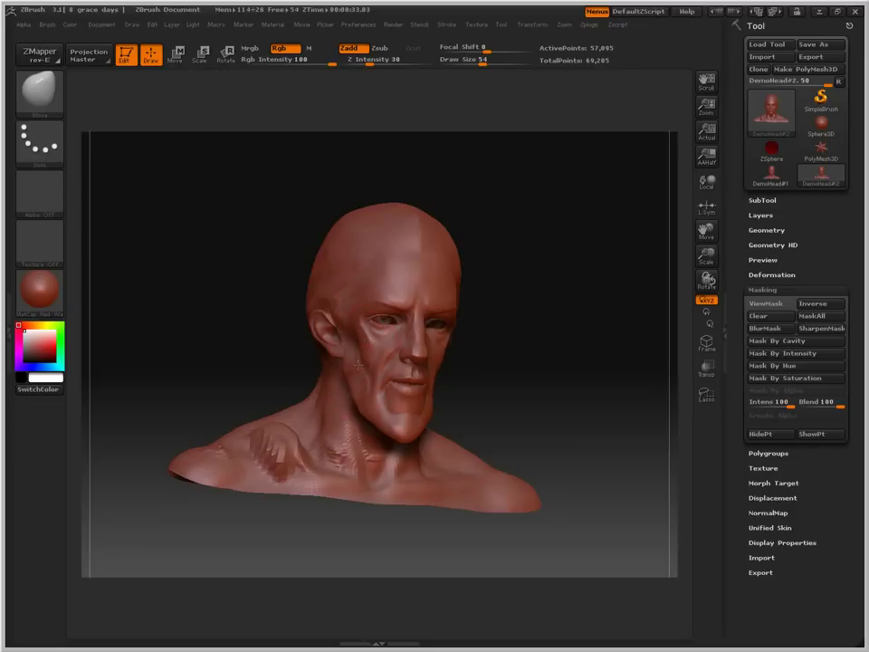
mouse_move(357, 319)
left_mouse_down()
mouse_move(353, 342)
mouse_move(356, 332)
left_mouse_up()
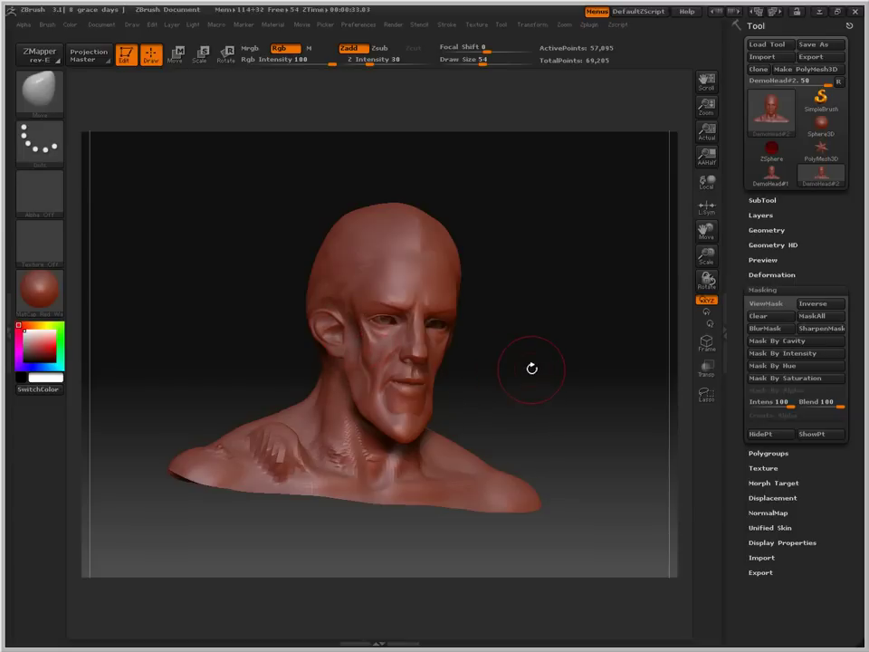
left_click_drag(505, 369, 481, 376)
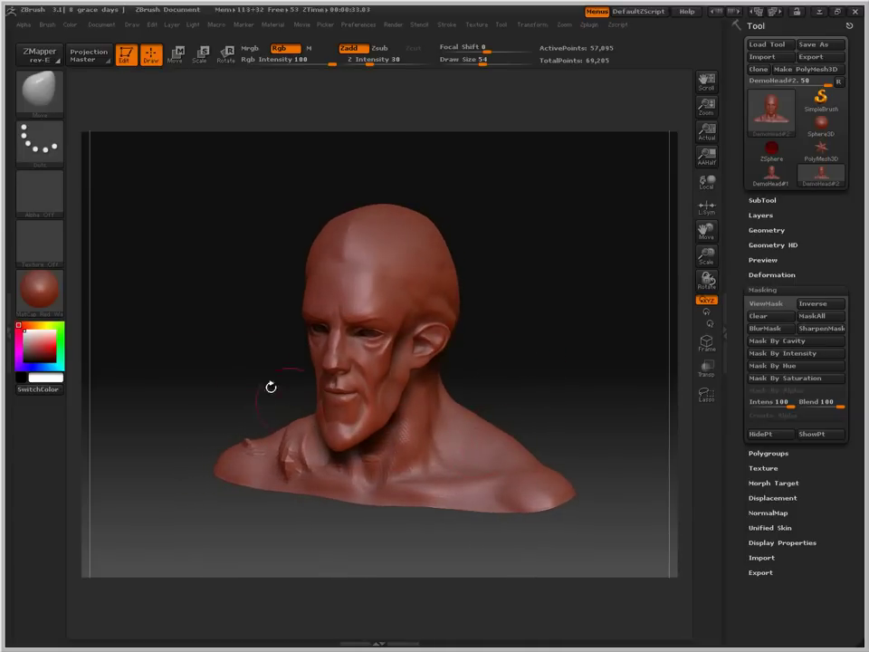
Switch to the Tracks brush, undo a trial forehead stroke, and open the alpha library.
left_click(50, 107)
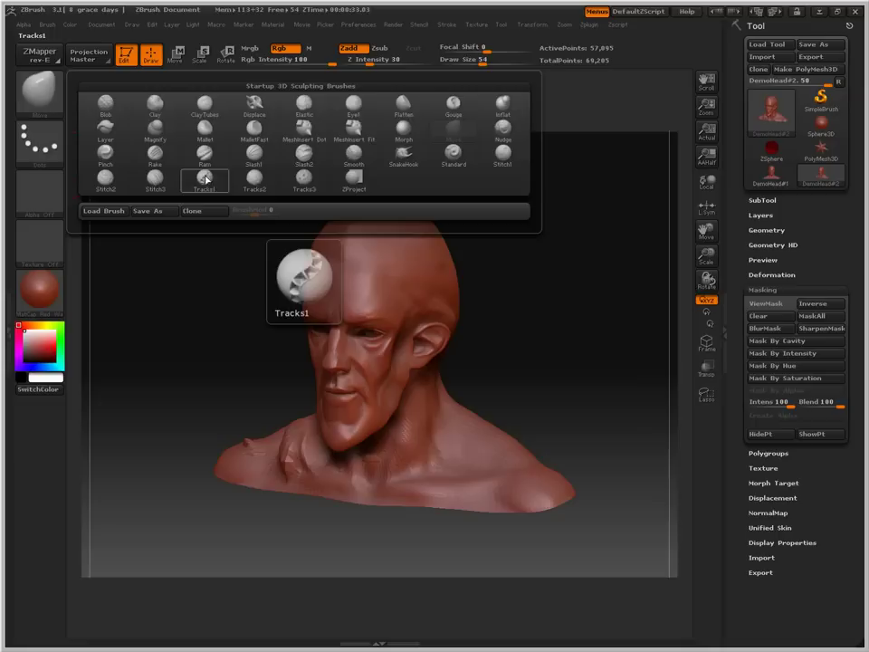
left_click(253, 181)
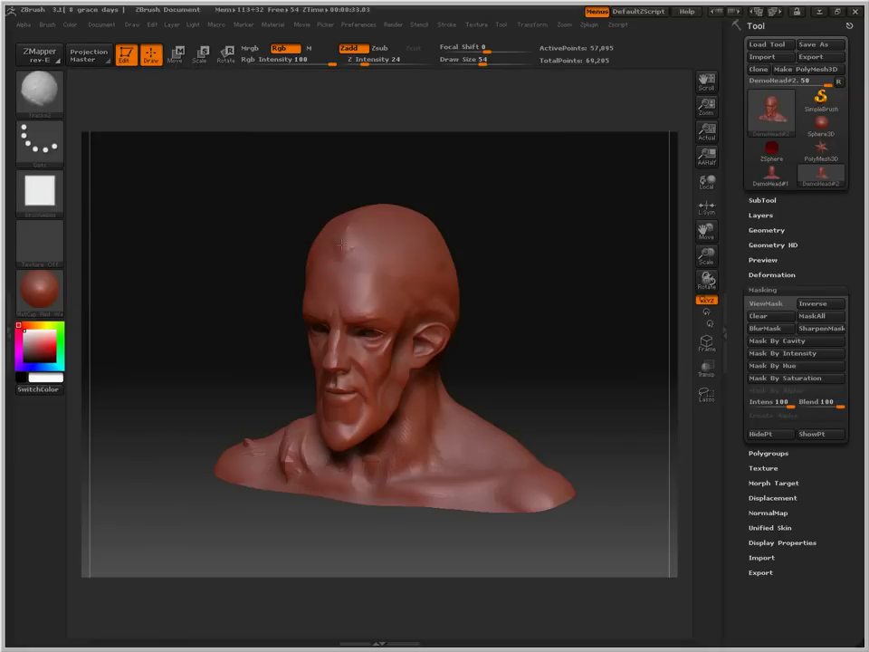
left_click_drag(341, 234, 343, 319)
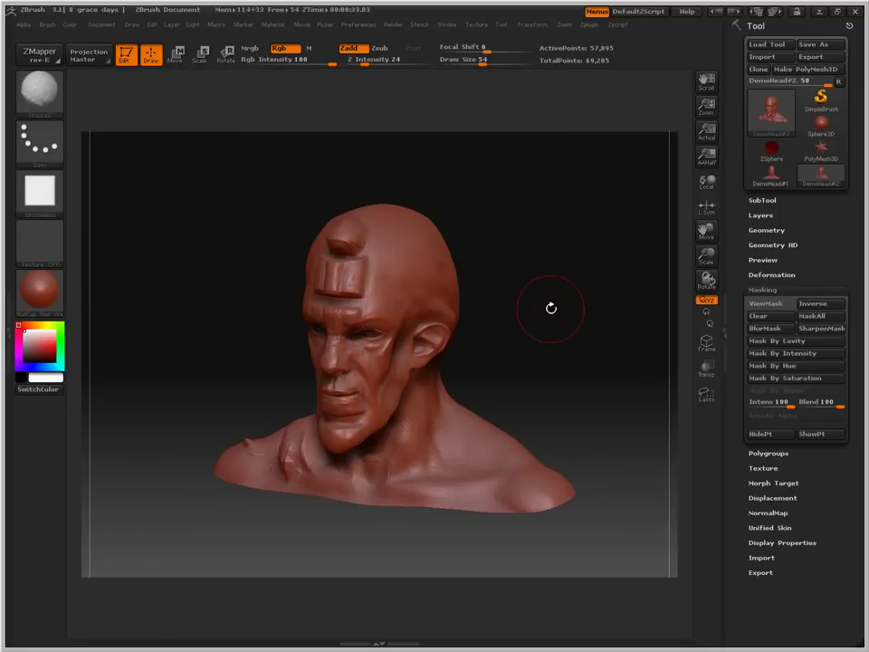
key("ctrl+z")
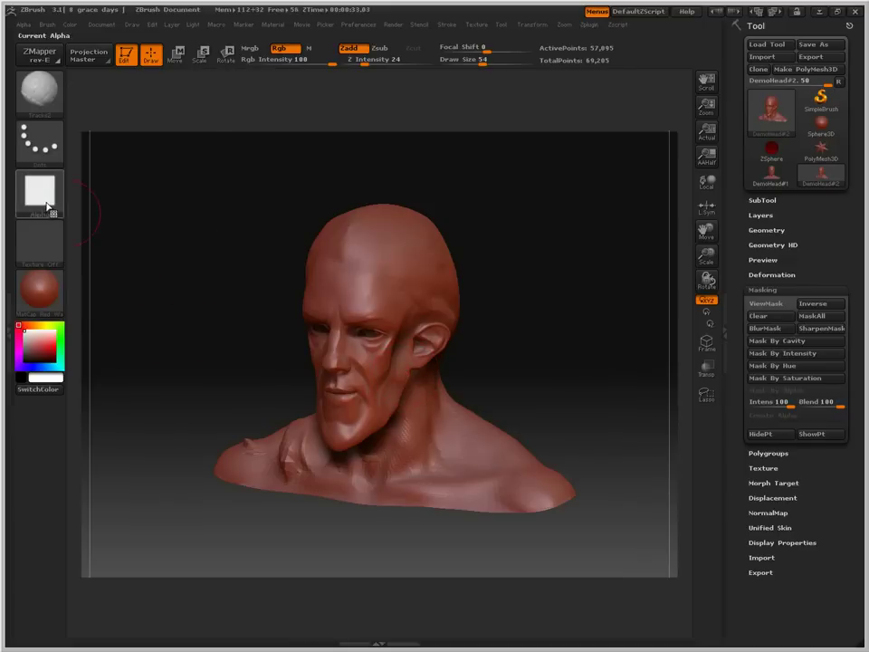
left_click(39, 192)
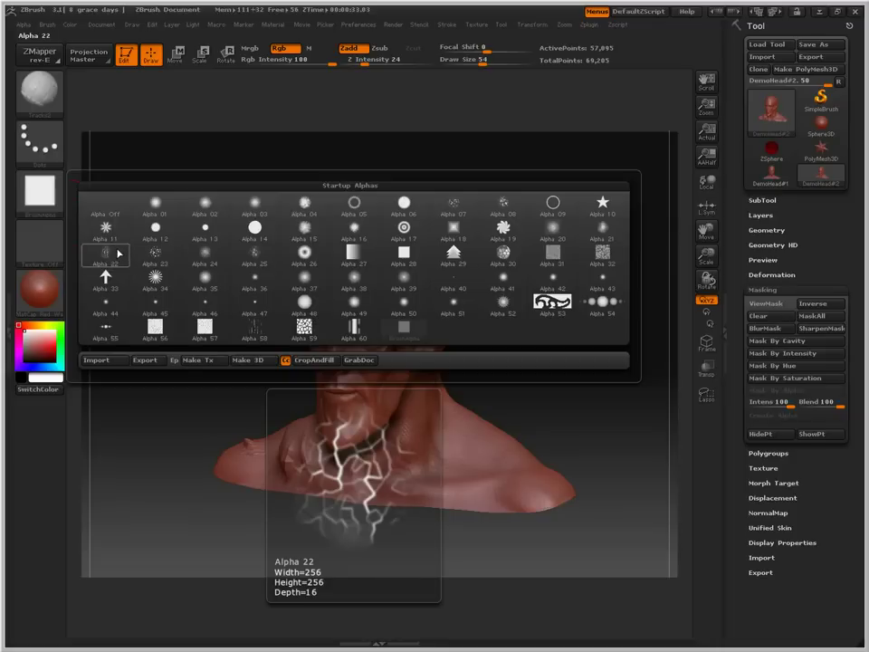
Use Alpha 22 at Draw Size 90 to paint cracks over forehead, cheeks and chin.
left_click(119, 254)
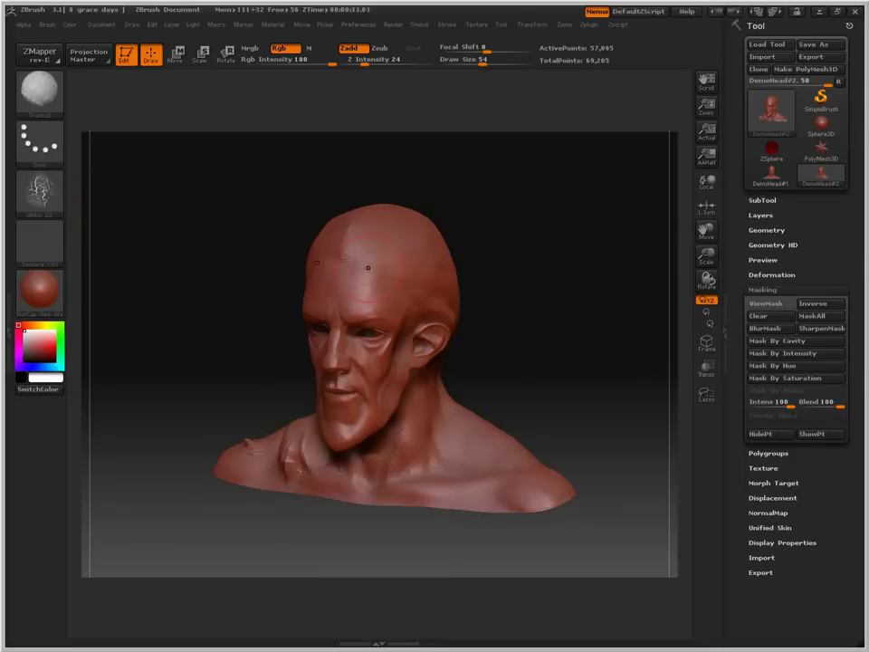
left_click_drag(611, 443, 412, 234)
key("space")
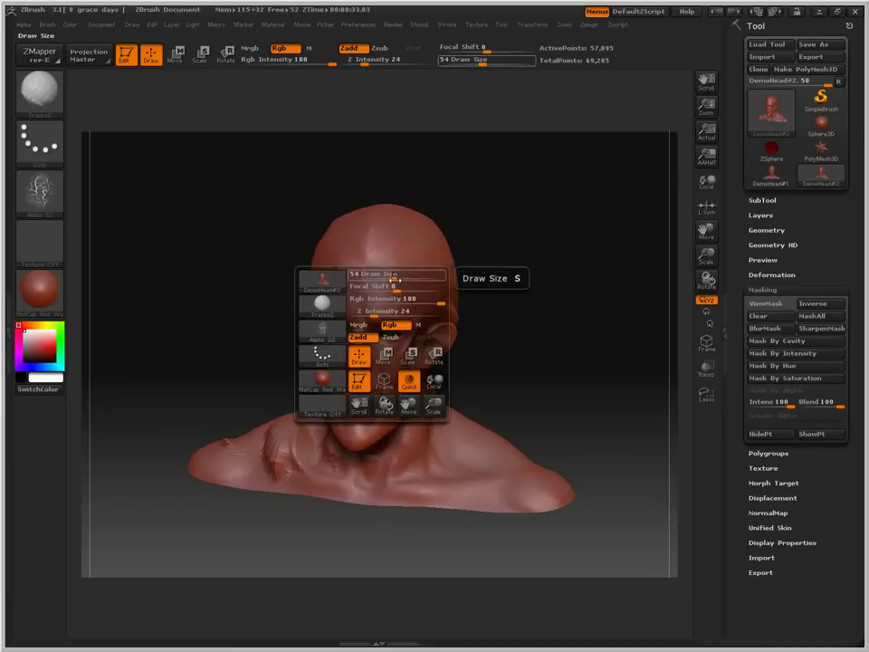
left_click_drag(389, 279, 400, 279)
key("space")
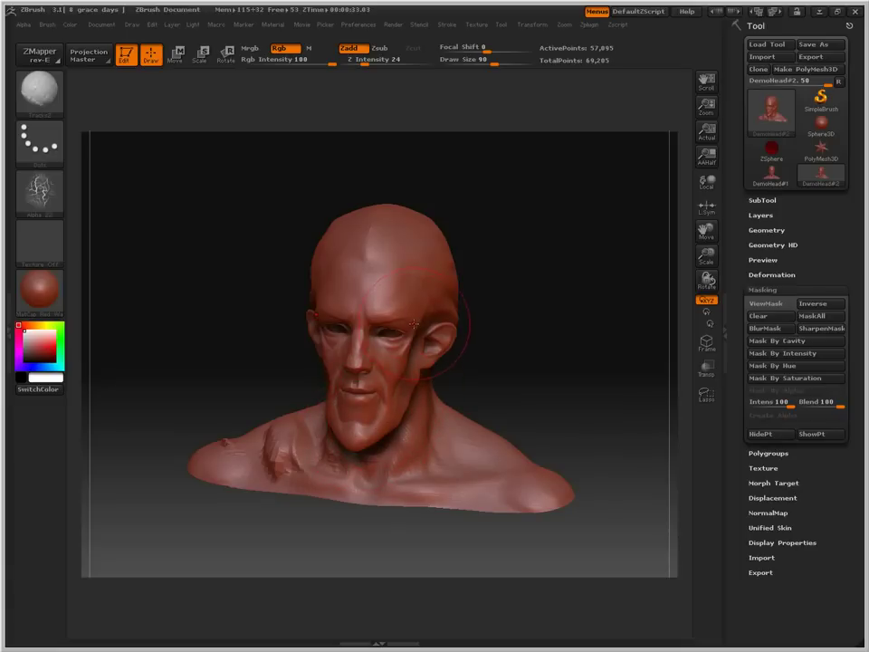
mouse_move(421, 307)
left_mouse_down()
mouse_move(407, 258)
mouse_move(335, 289)
mouse_move(363, 407)
mouse_move(380, 301)
mouse_move(299, 262)
mouse_move(362, 226)
mouse_move(420, 242)
mouse_move(335, 298)
left_mouse_up()
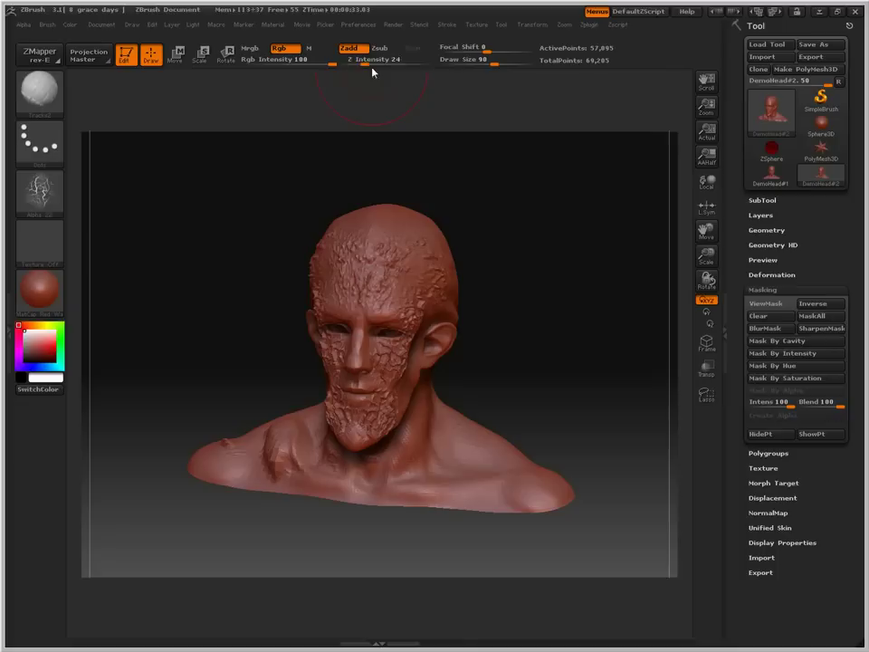
Lower Z Intensity to 11 and turn the head to a three-quarter view.
left_click_drag(371, 69, 357, 71)
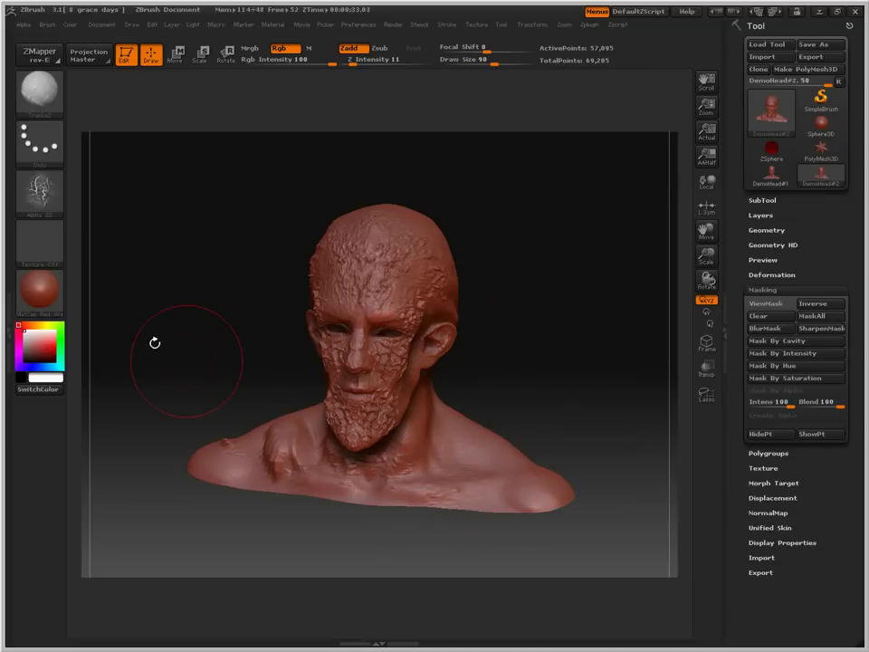
mouse_move(153, 343)
left_mouse_down()
mouse_move(219, 343)
mouse_move(277, 359)
mouse_move(280, 372)
mouse_move(232, 375)
mouse_move(206, 347)
mouse_move(170, 349)
left_mouse_up()
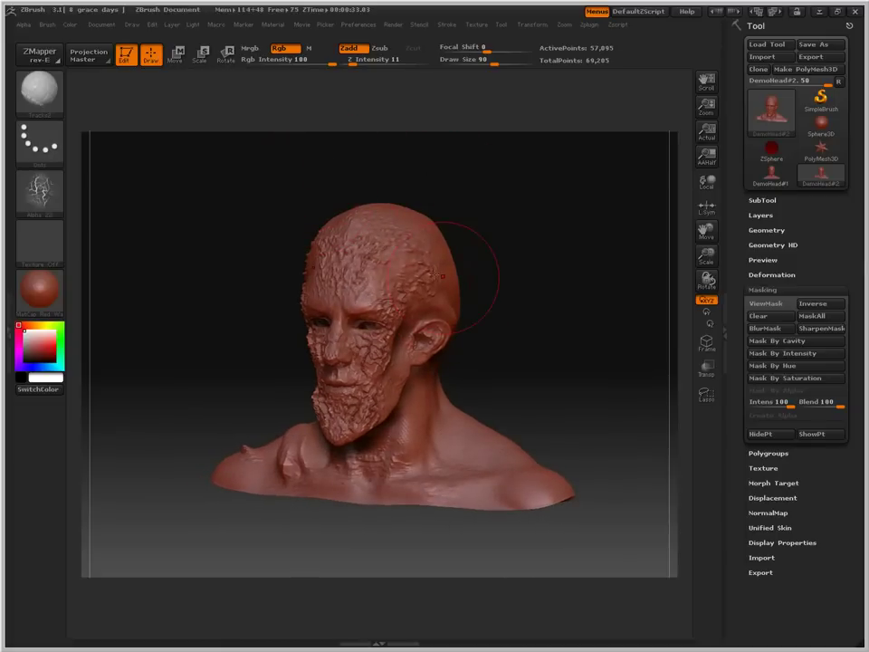